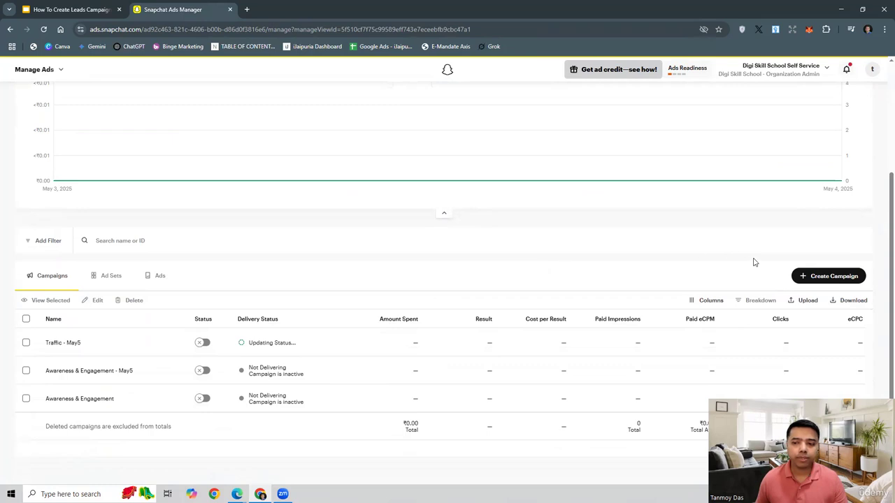
# - Start a new campaign with the Leads objective using Manual Build
pyautogui.click(828, 276)
pyautogui.click(325, 271)
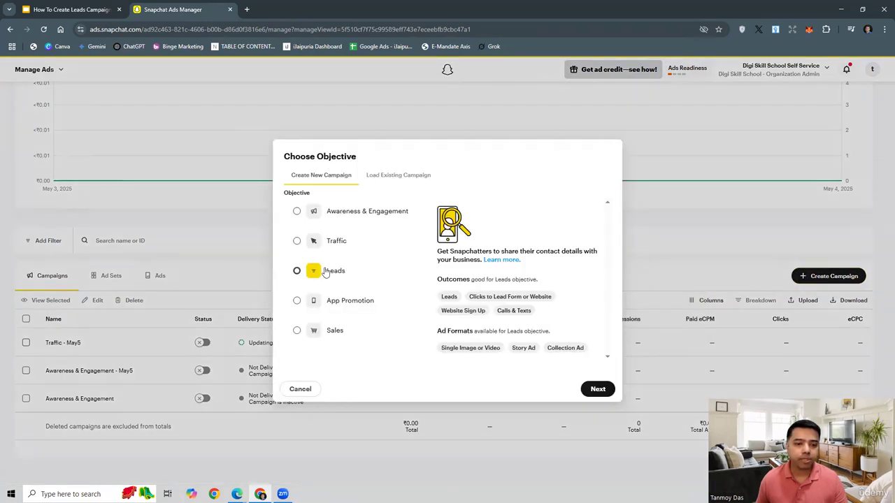
pyautogui.click(597, 389)
pyautogui.click(353, 292)
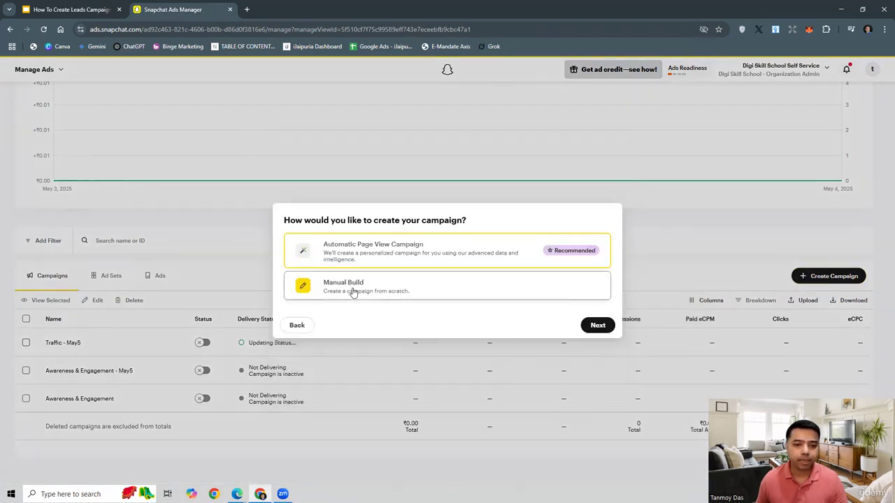
pyautogui.click(598, 326)
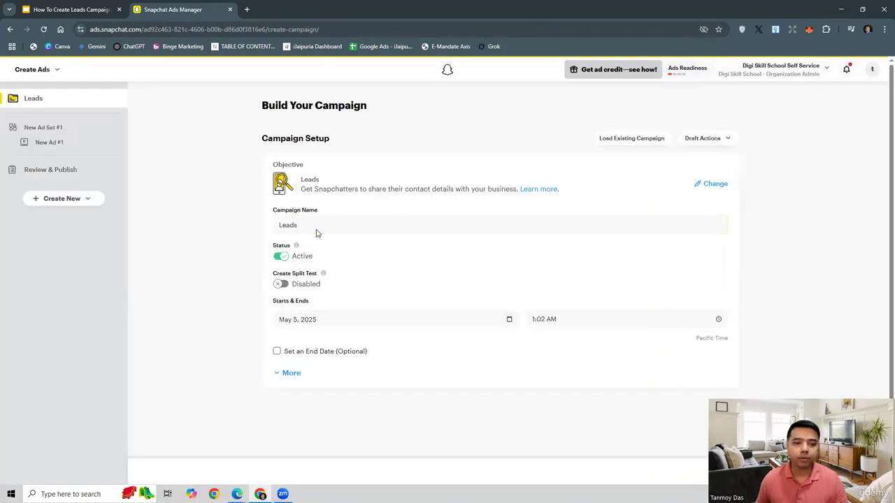
# - Name the campaign Leads - May5, set its start date to May 10, 2025, and continue to the ad set
pyautogui.click(317, 229)
pyautogui.write('- May5')
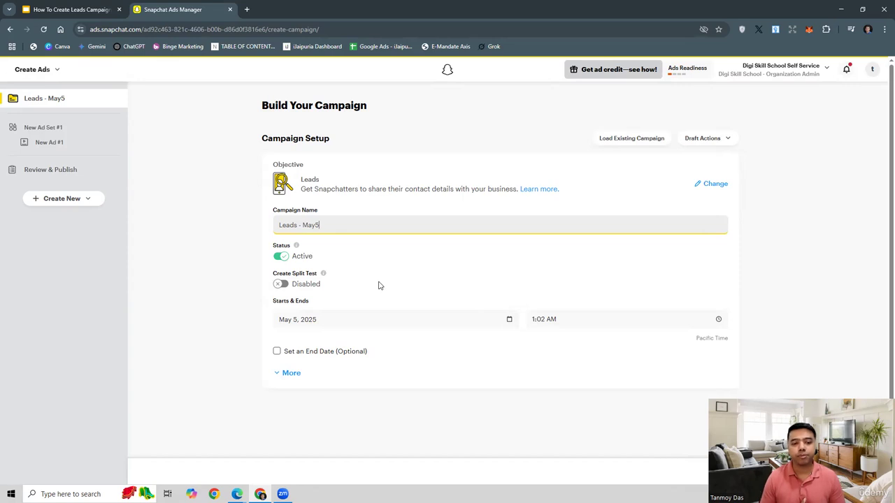
pyautogui.click(309, 319)
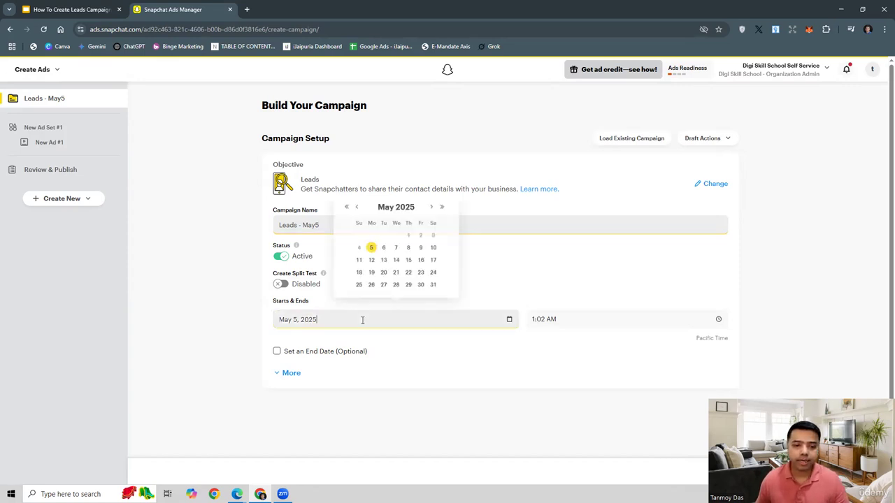
pyautogui.click(435, 244)
pyautogui.click(459, 322)
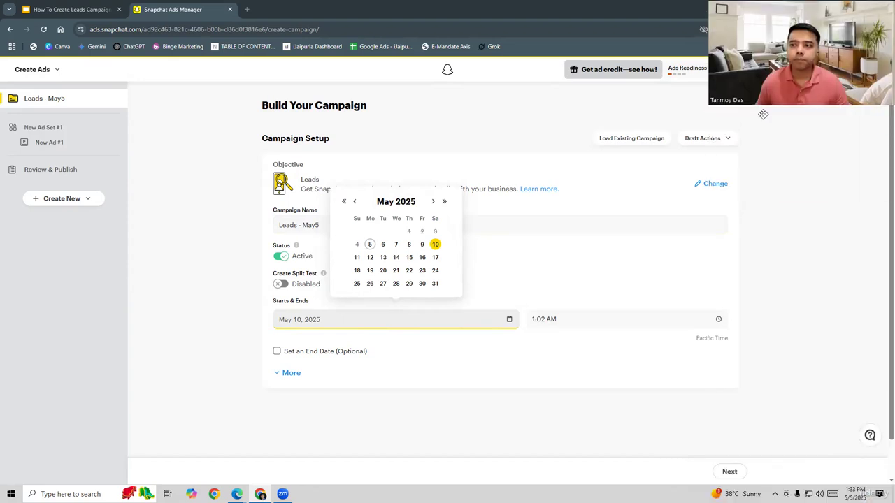
pyautogui.click(729, 471)
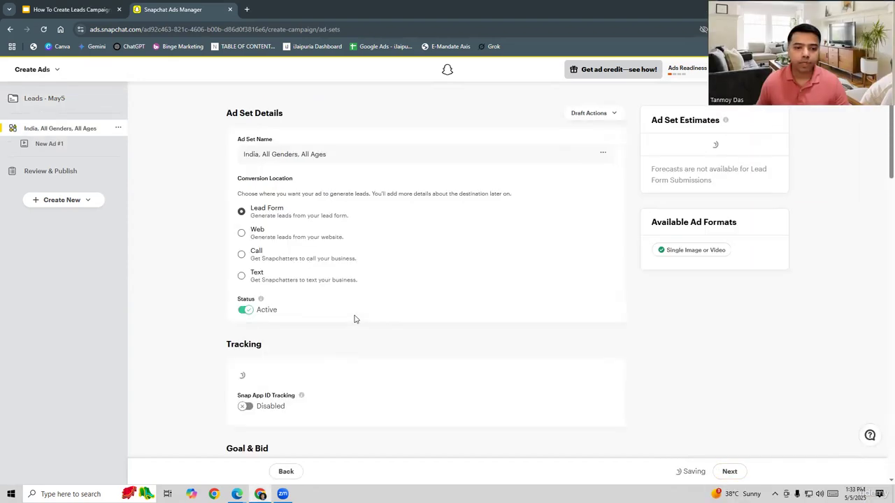
# - Rename the ad set to Ad Set 3
pyautogui.moveTo(339, 155); pyautogui.dragTo(244, 155)
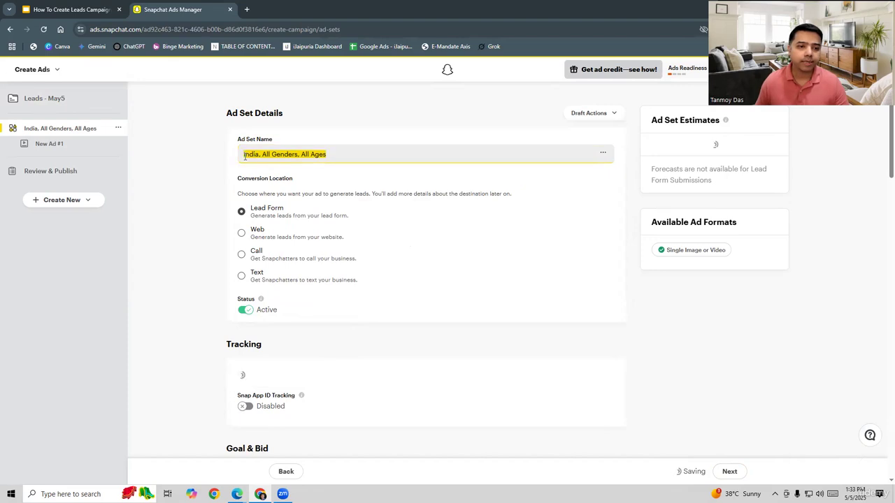
pyautogui.write('Ad Set ')
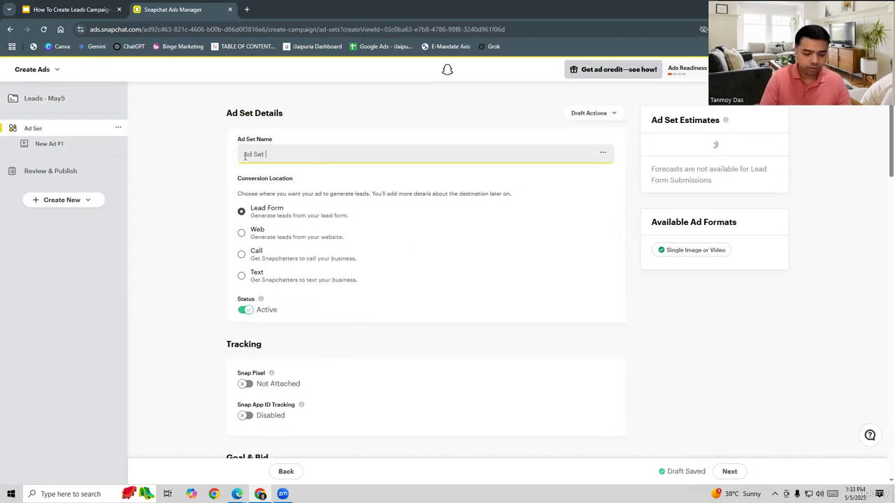
pyautogui.write('4')
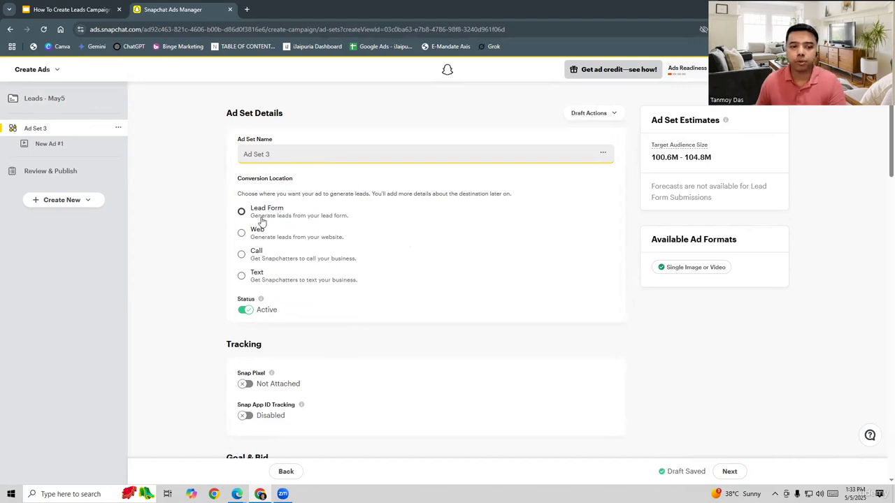
# - Review the available performance goal and bid options for the ad set
pyautogui.scroll(-3, 389, 373)
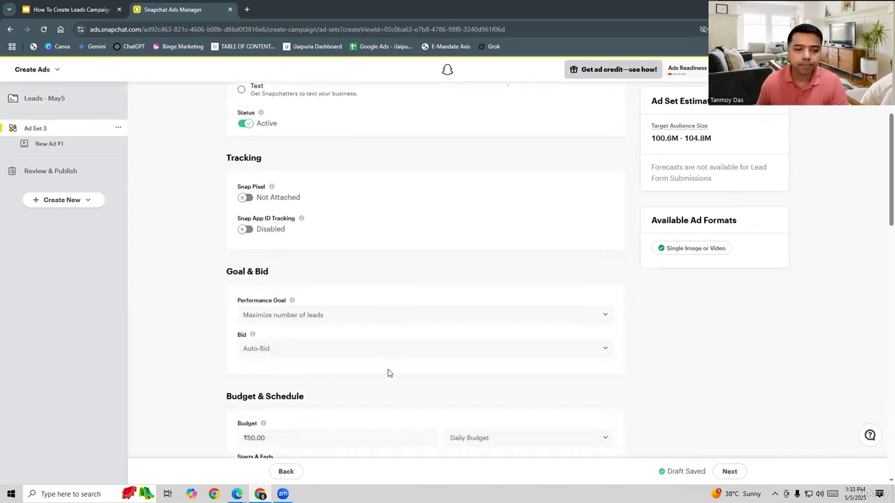
pyautogui.scroll(-2, 388, 373)
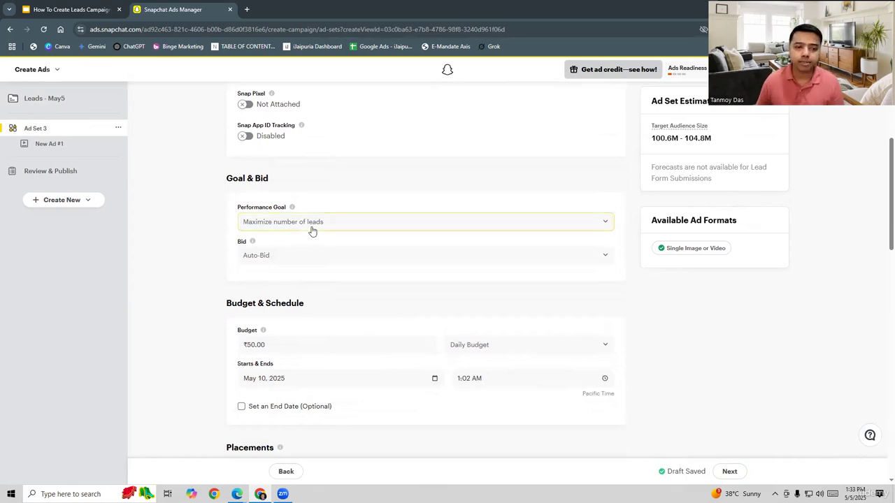
pyautogui.click(306, 229)
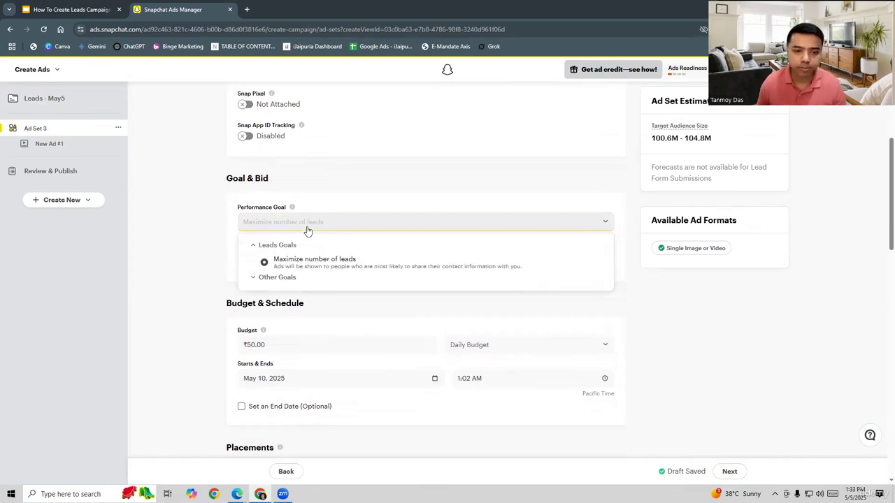
pyautogui.click(199, 267)
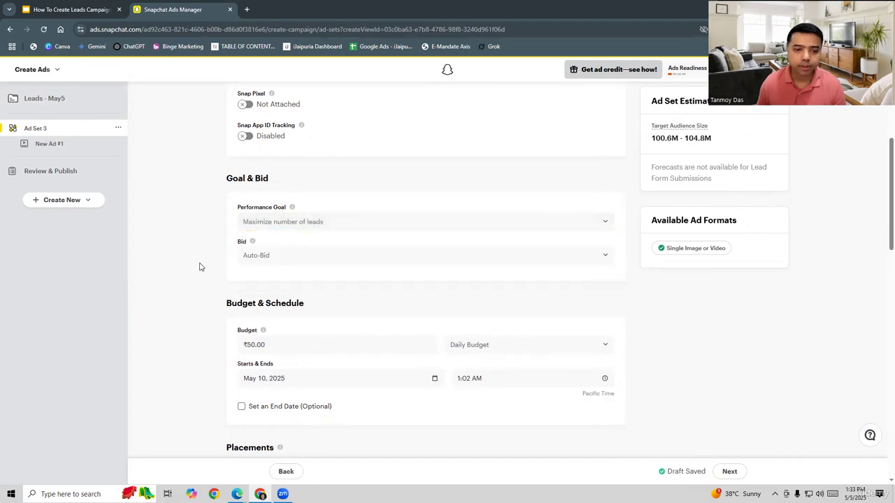
pyautogui.click(261, 265)
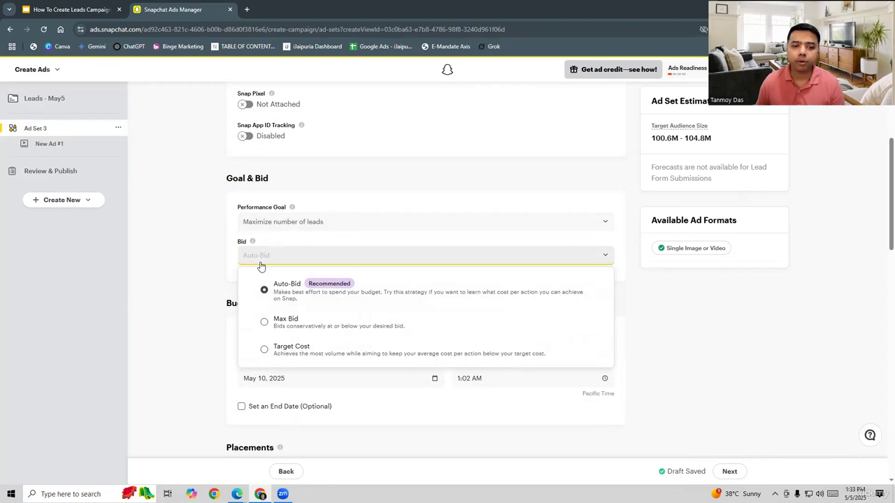
pyautogui.click(195, 307)
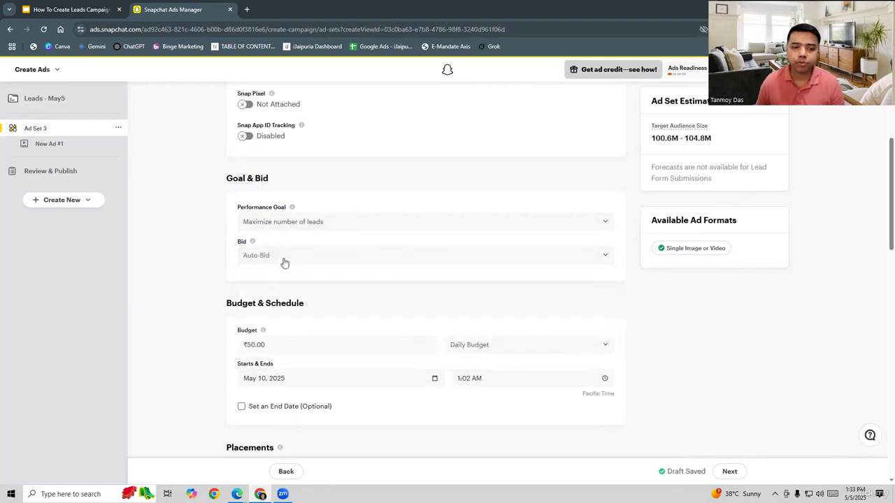
# - Set the ad set's daily budget to ₹150
pyautogui.scroll(-3, 179, 314)
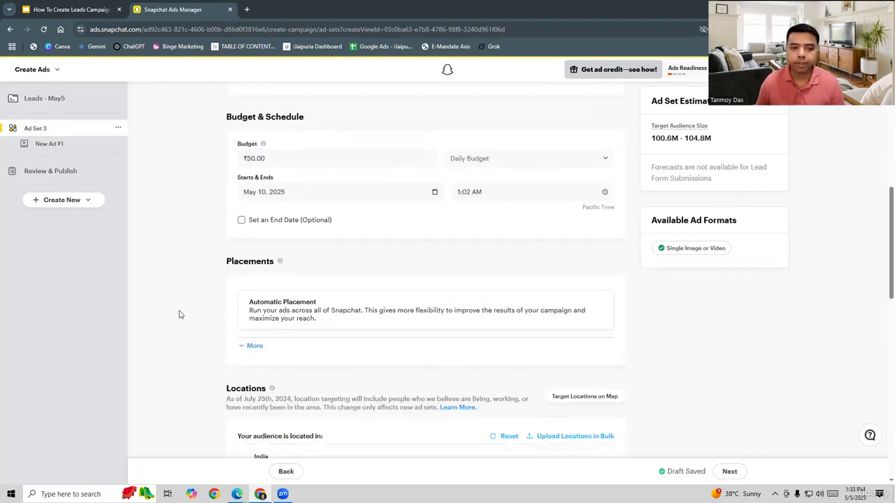
pyautogui.scroll(1, 179, 315)
pyautogui.moveTo(271, 203); pyautogui.dragTo(218, 206)
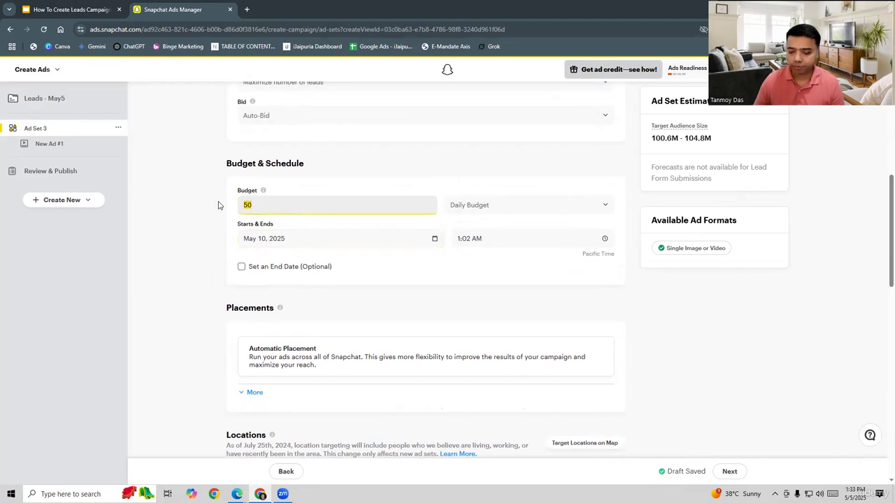
pyautogui.write('15')
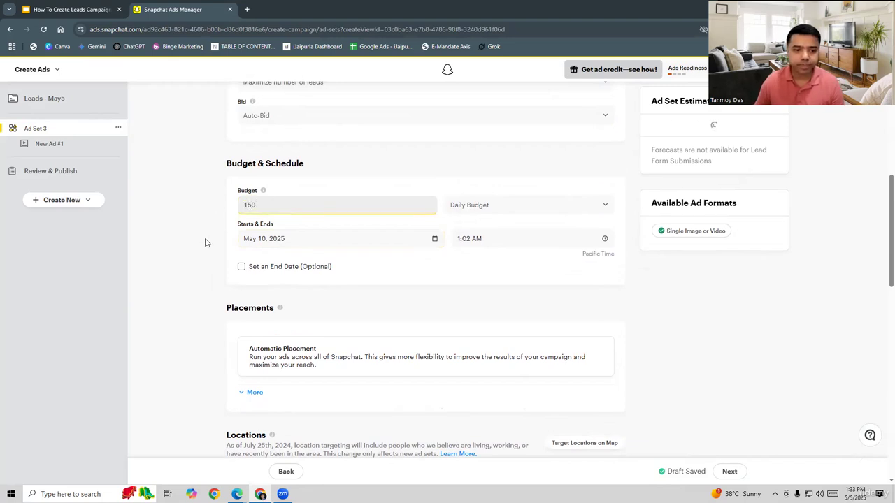
pyautogui.click(203, 242)
# - Set the maximum age of the demographic targeting to 53
pyautogui.scroll(-3, 188, 293)
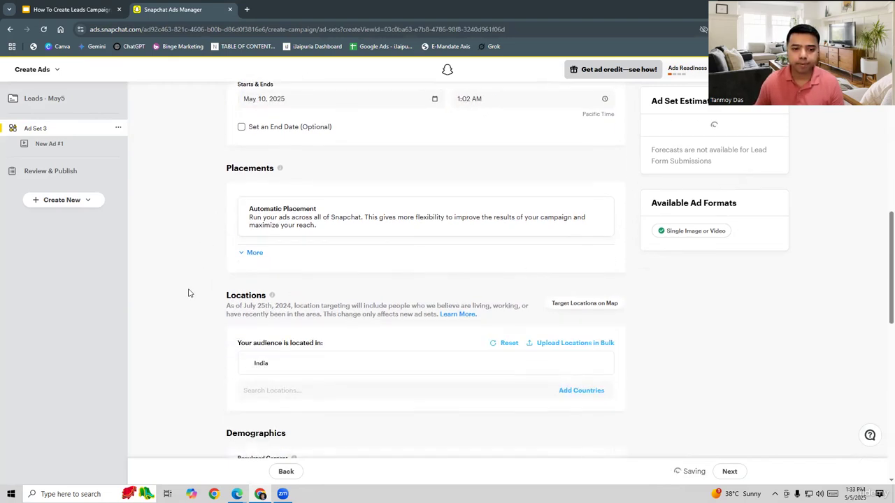
pyautogui.scroll(-1, 188, 292)
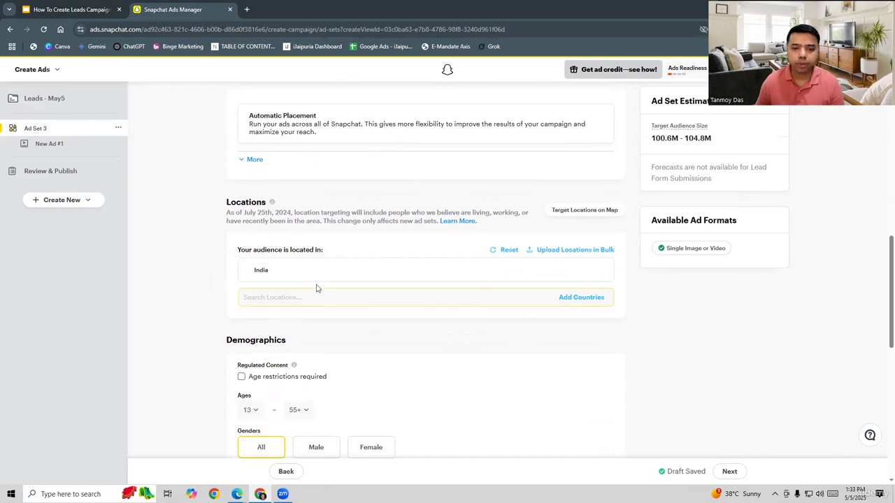
pyautogui.scroll(-2, 182, 329)
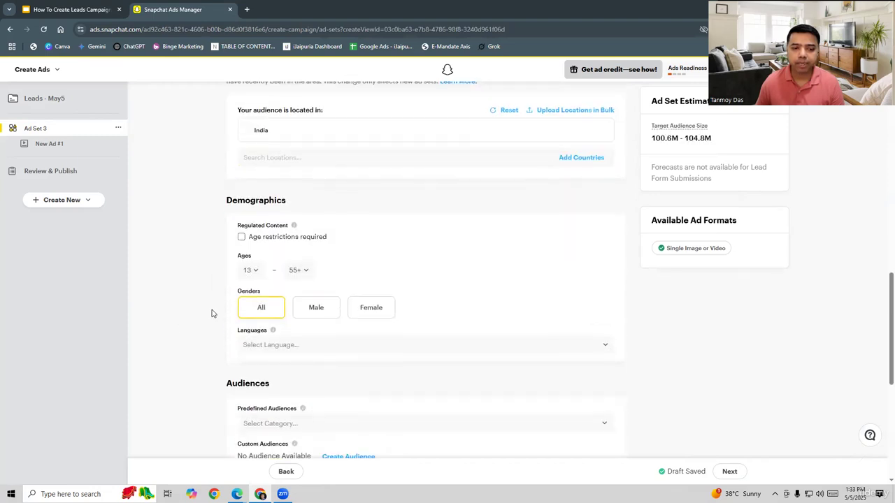
pyautogui.click(297, 270)
pyautogui.scroll(-4, 311, 287)
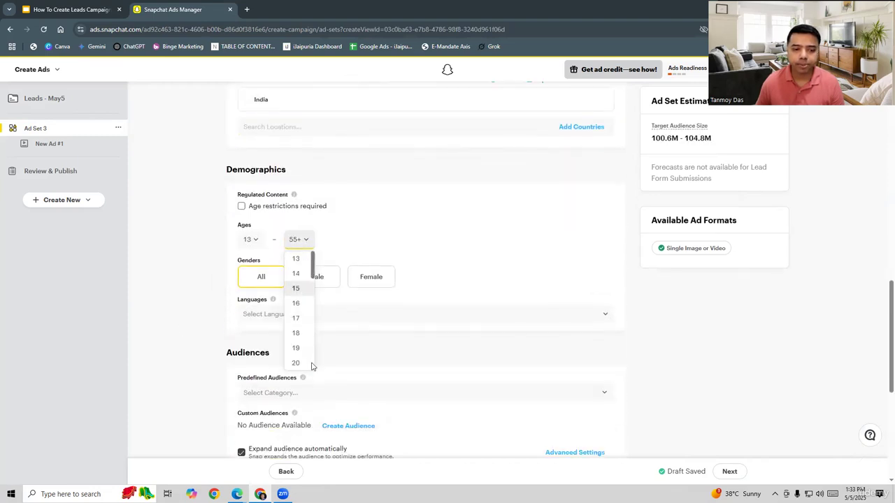
pyautogui.scroll(2, 320, 252)
pyautogui.scroll(-5, 296, 234)
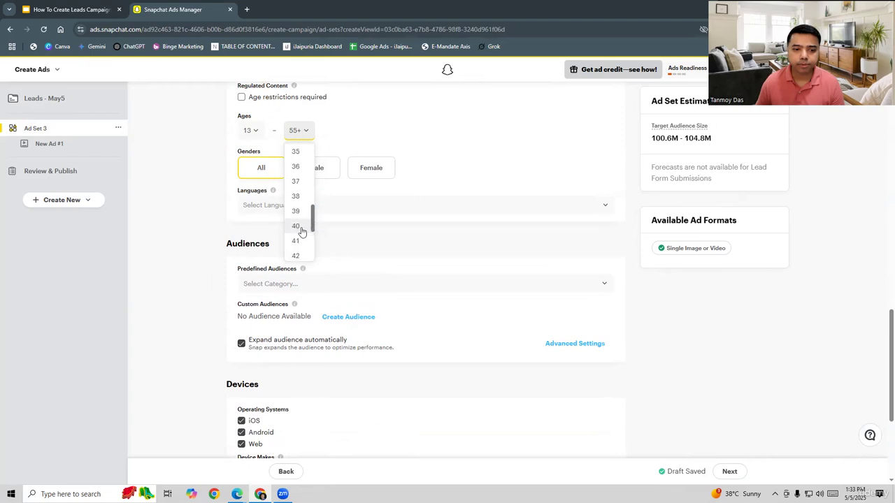
pyautogui.scroll(-1, 298, 225)
pyautogui.click(295, 234)
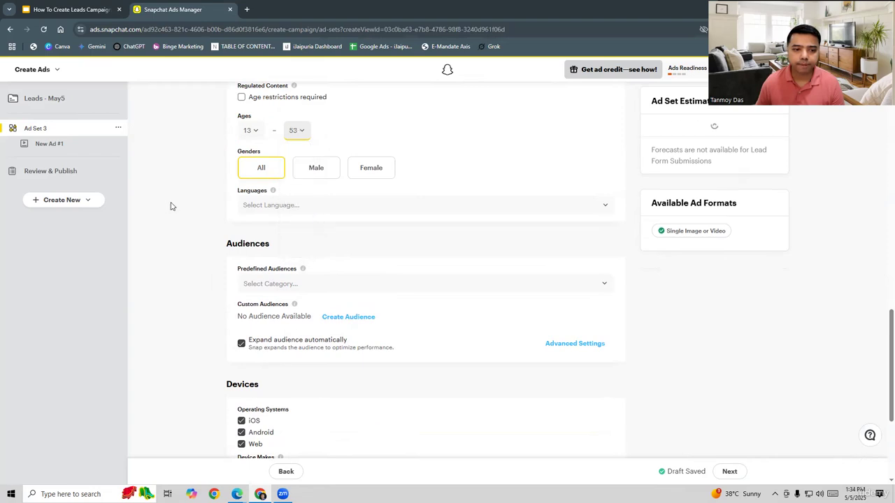
# - Add the Arts & Culture Mavens and Developers lifestyle categories as predefined audiences
pyautogui.scroll(-2, 178, 241)
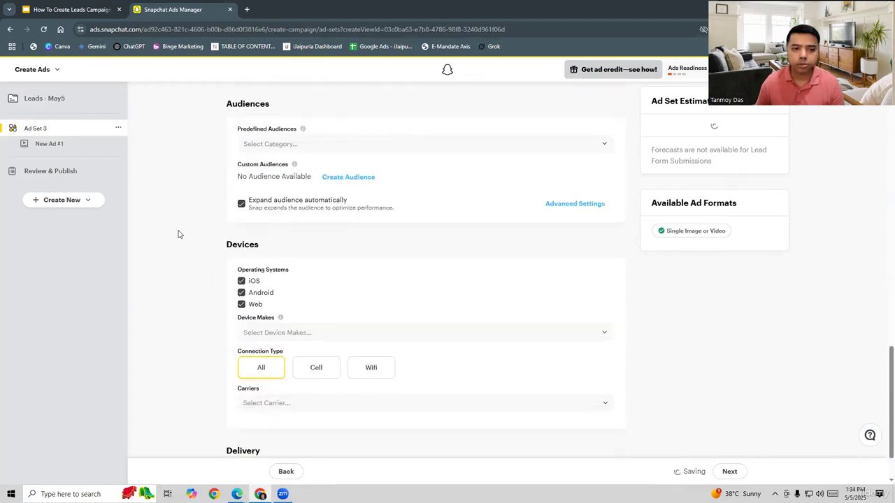
pyautogui.click(307, 145)
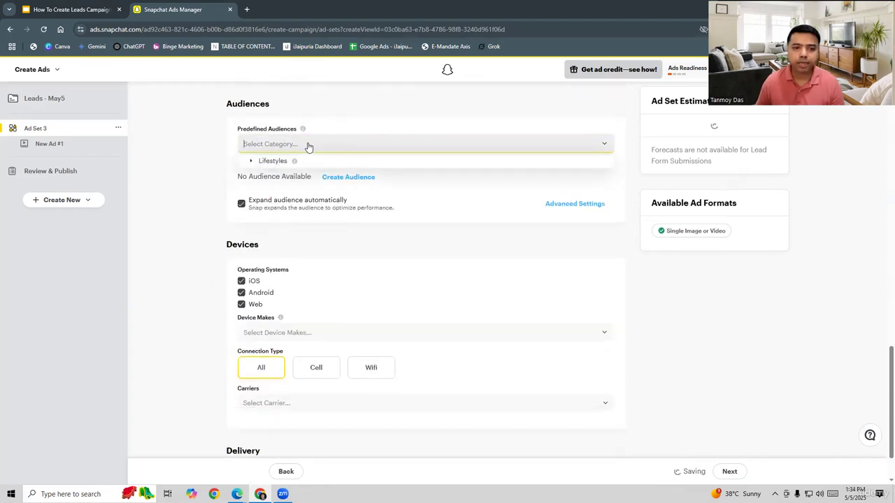
pyautogui.click(250, 162)
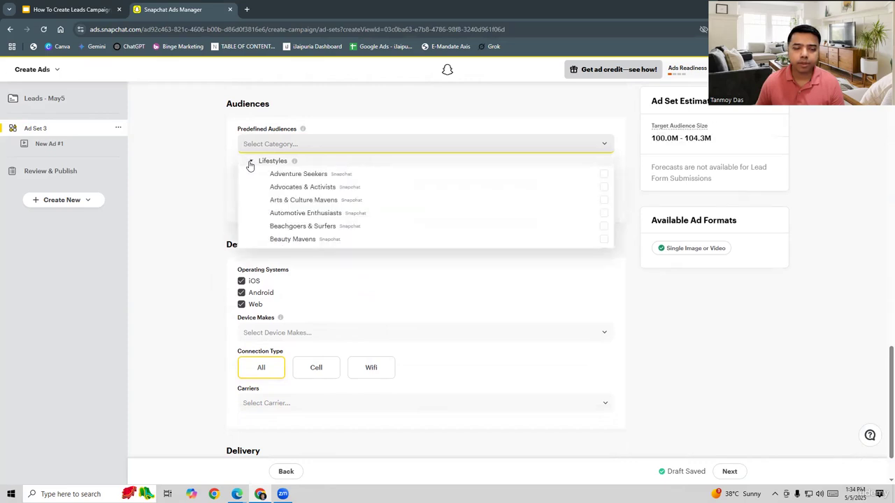
pyautogui.click(299, 201)
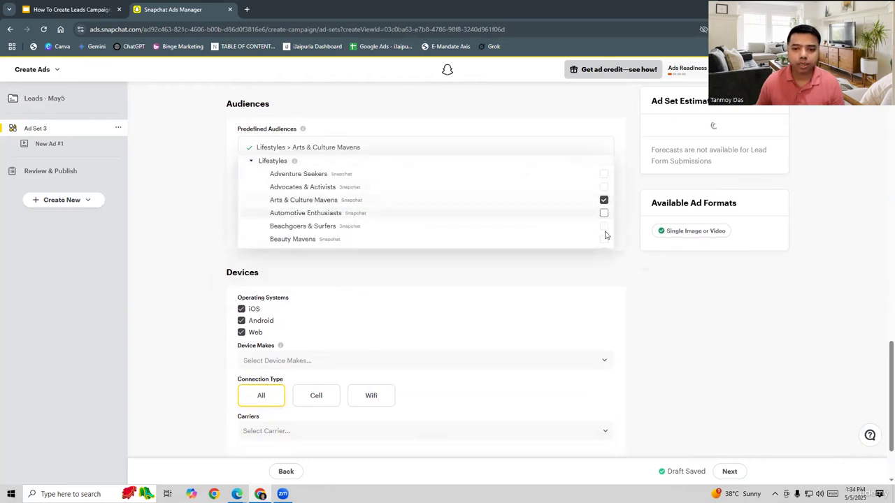
pyautogui.scroll(-4, 371, 194)
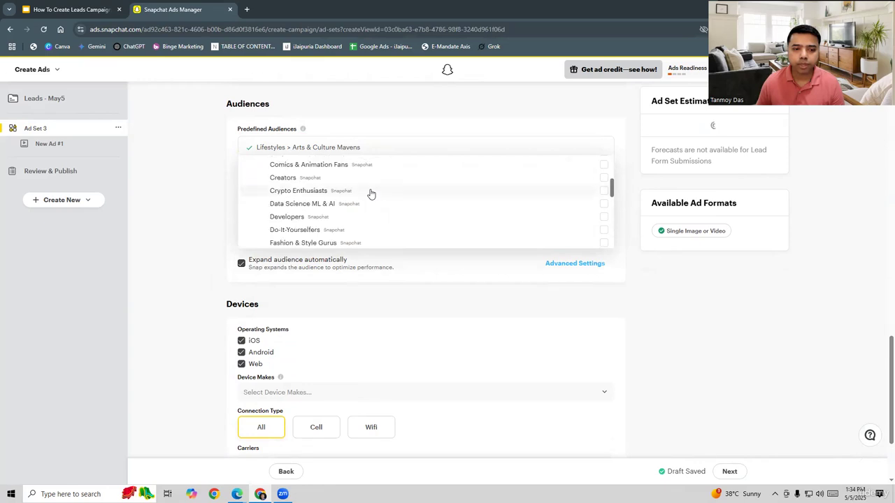
pyautogui.click(604, 218)
pyautogui.scroll(-3, 351, 226)
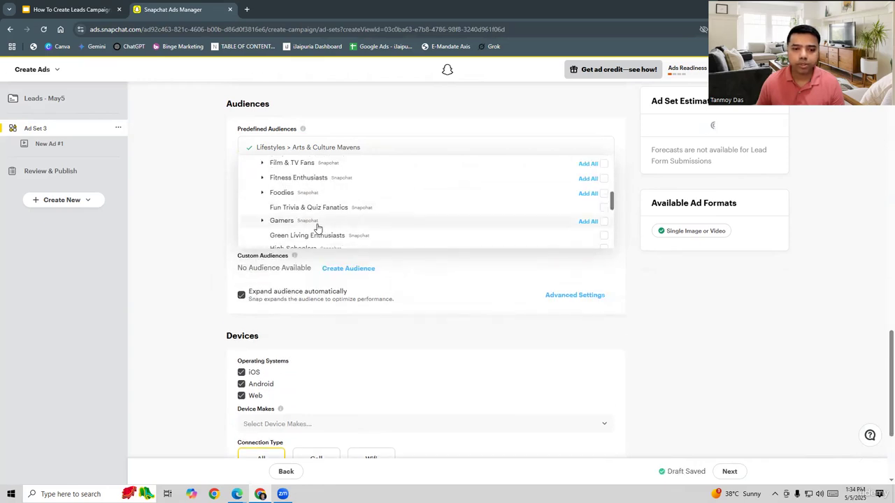
pyautogui.scroll(-5, 317, 227)
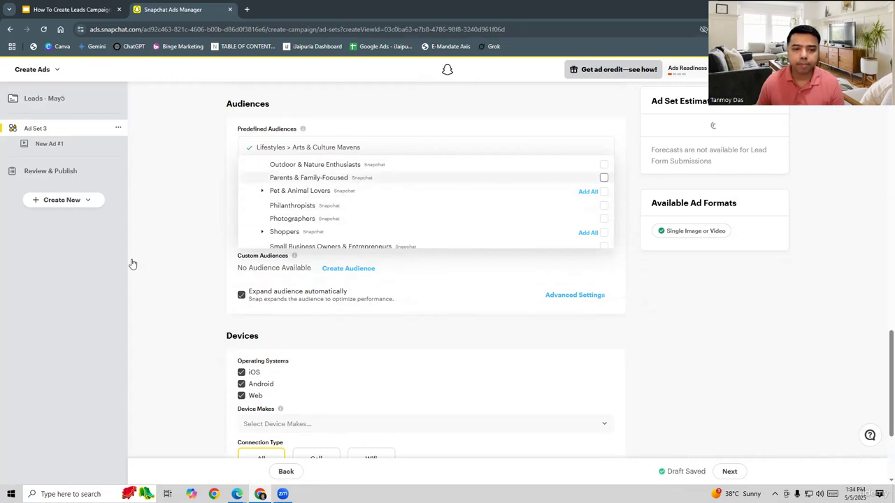
pyautogui.click(186, 268)
pyautogui.scroll(-3, 185, 269)
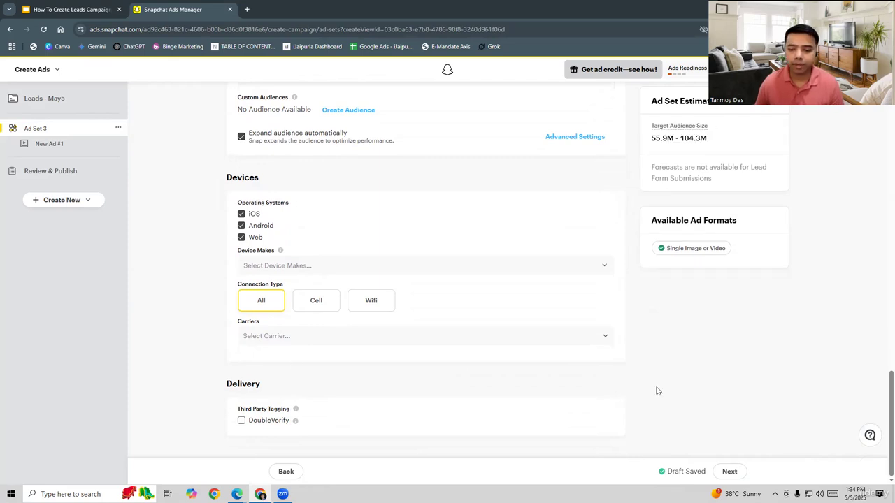
# - Continue from the ad set to the ad creation page
pyautogui.click(720, 471)
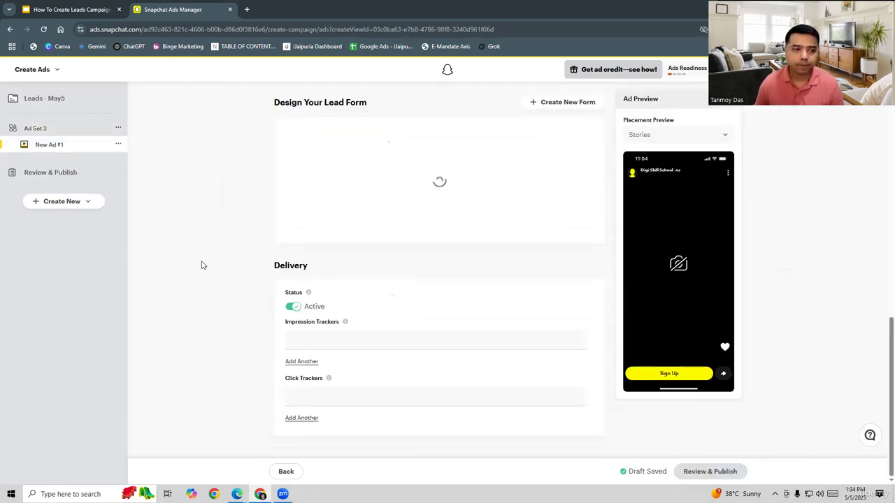
pyautogui.scroll(8, 199, 264)
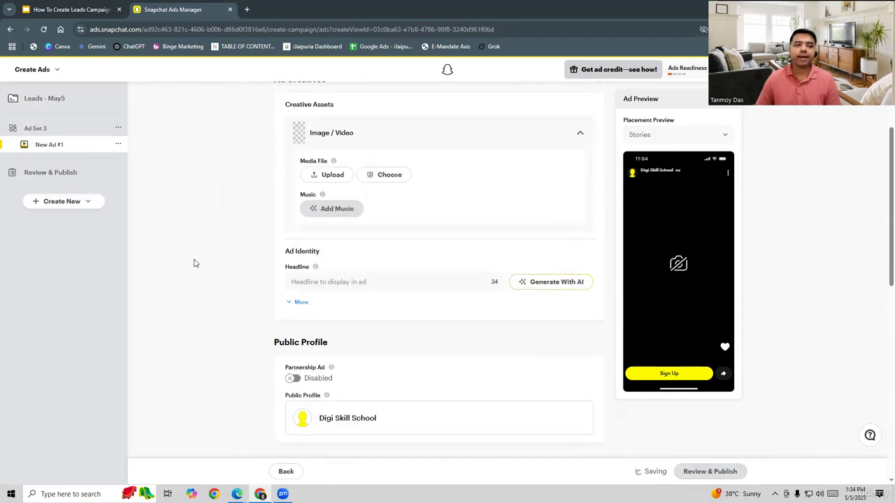
# - Name the ad "Lead Ad"
pyautogui.scroll(3, 195, 263)
pyautogui.click(351, 144)
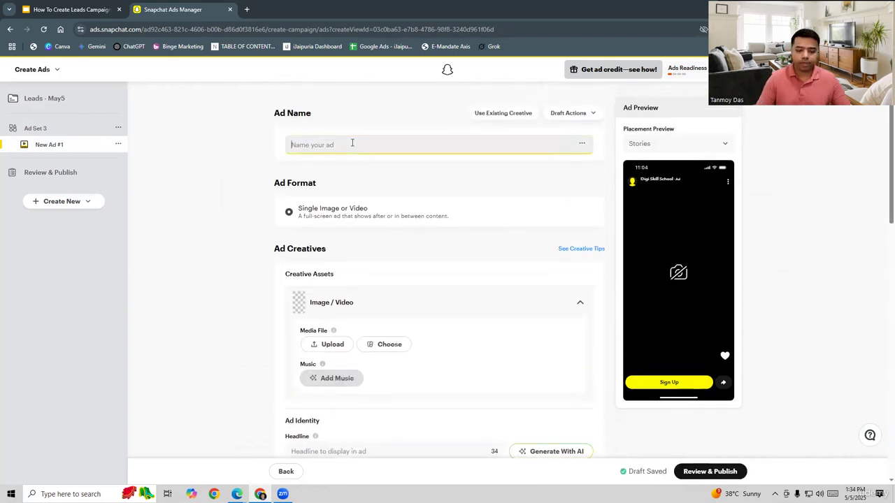
pyautogui.write('LE')
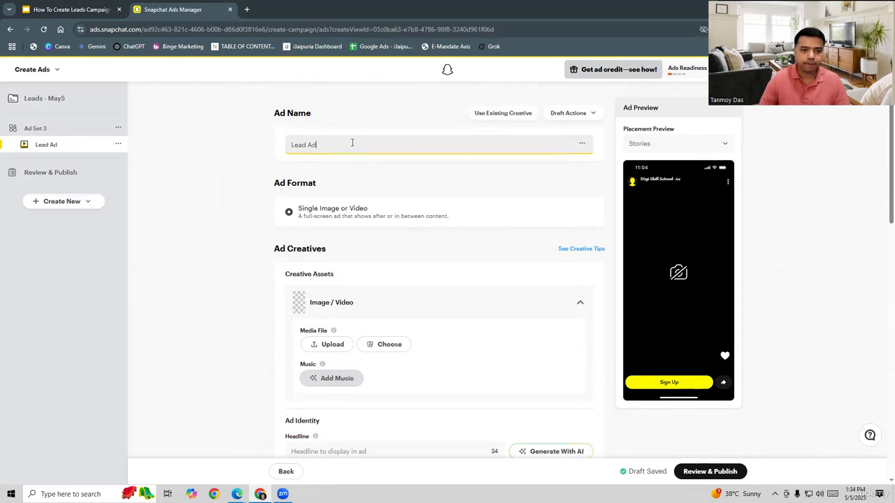
# - Upload CoffeeCake as the ad's media file, shifting the crop frame slightly and cropping the image
pyautogui.click(330, 344)
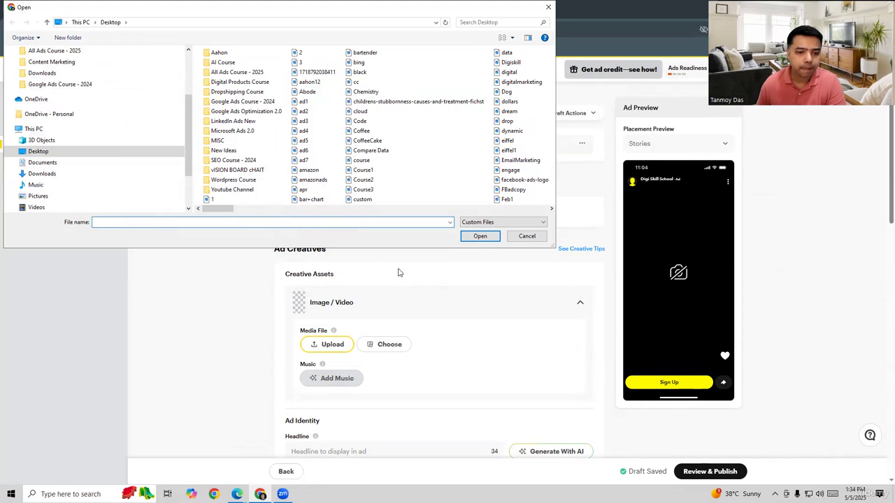
pyautogui.click(526, 236)
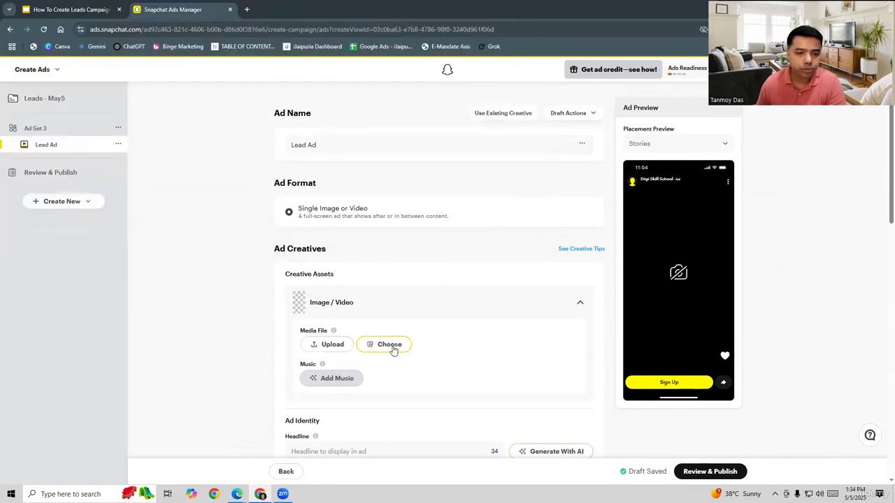
pyautogui.click(330, 346)
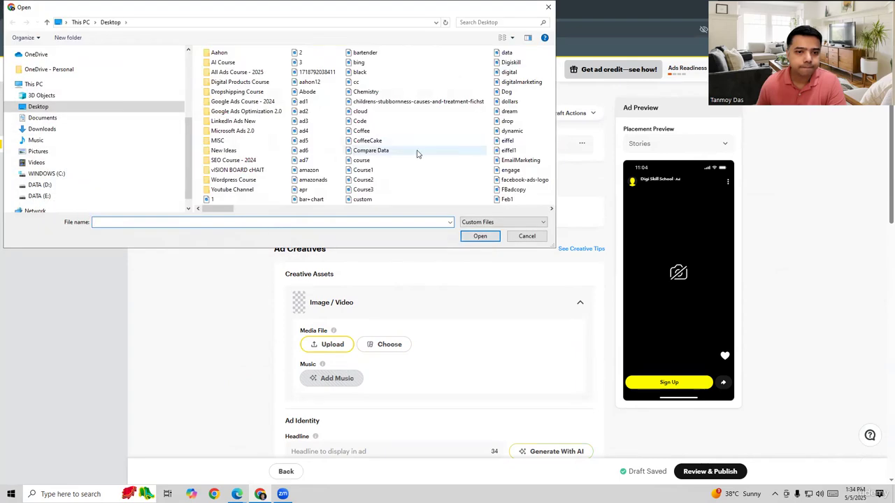
pyautogui.click(370, 141)
pyautogui.click(480, 236)
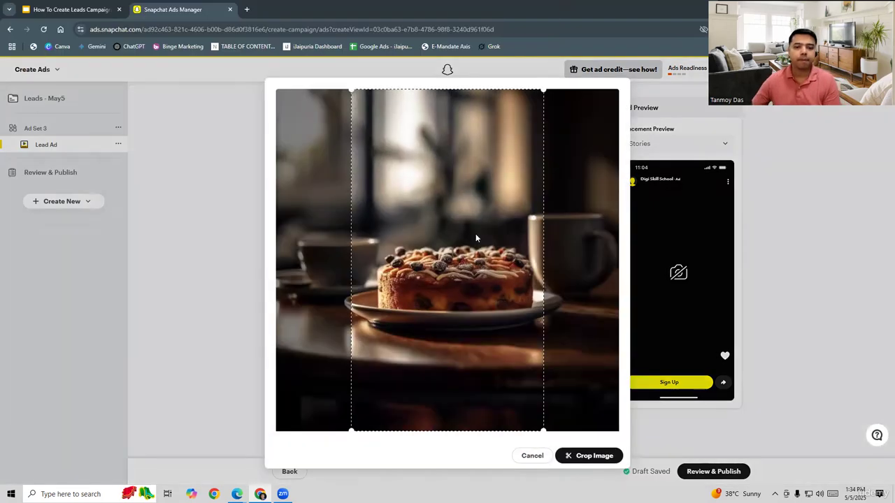
pyautogui.moveTo(494, 259); pyautogui.dragTo(502, 260)
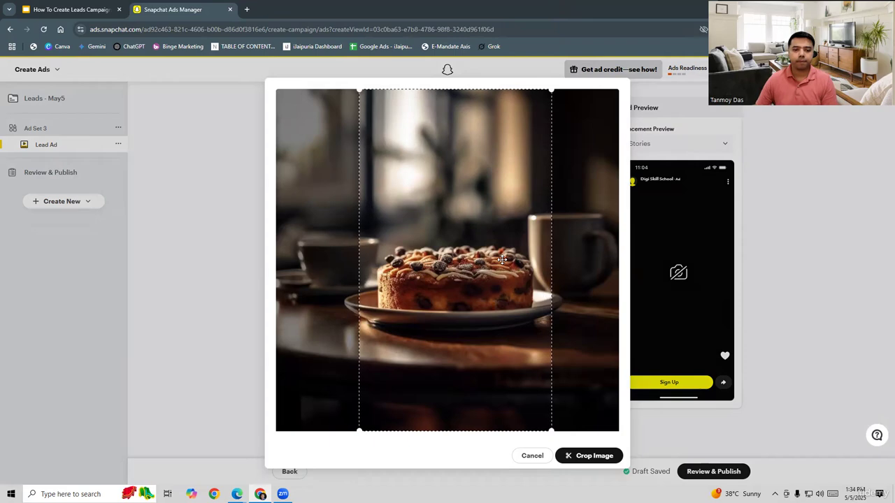
pyautogui.click(582, 454)
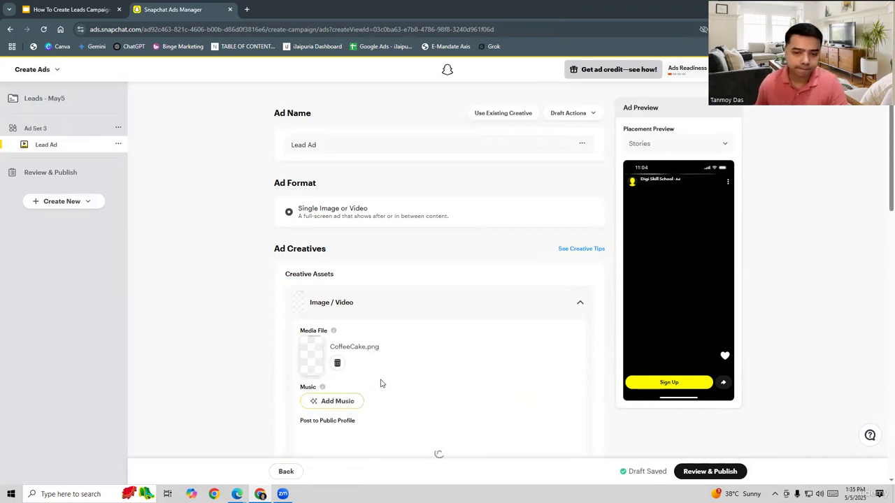
# - Preview the Pop 9 track in the music library and add it to the ad media
pyautogui.click(337, 401)
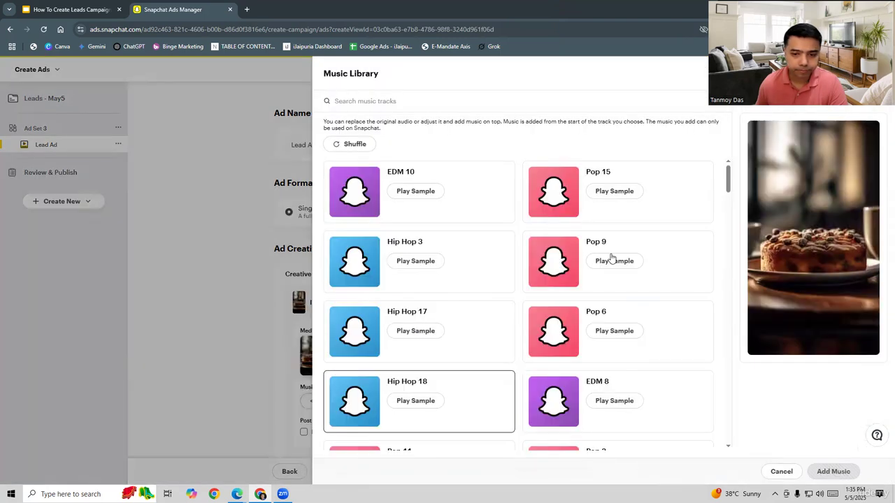
pyautogui.click(615, 265)
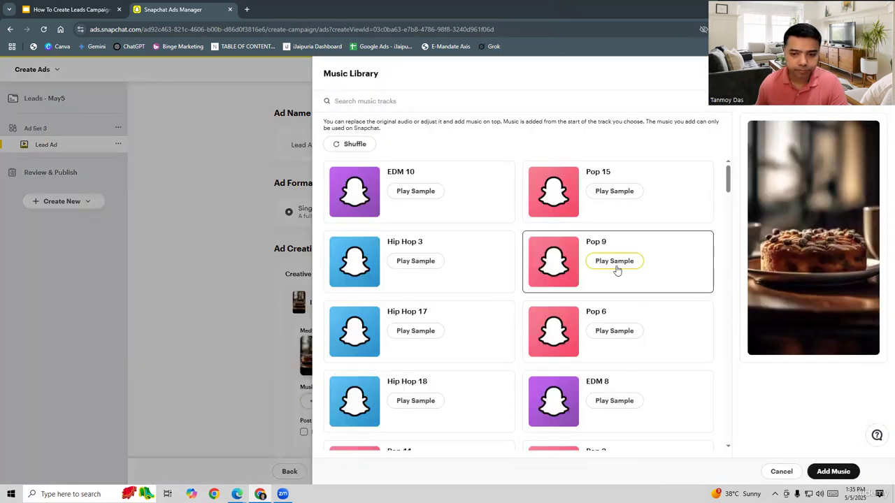
pyautogui.click(615, 264)
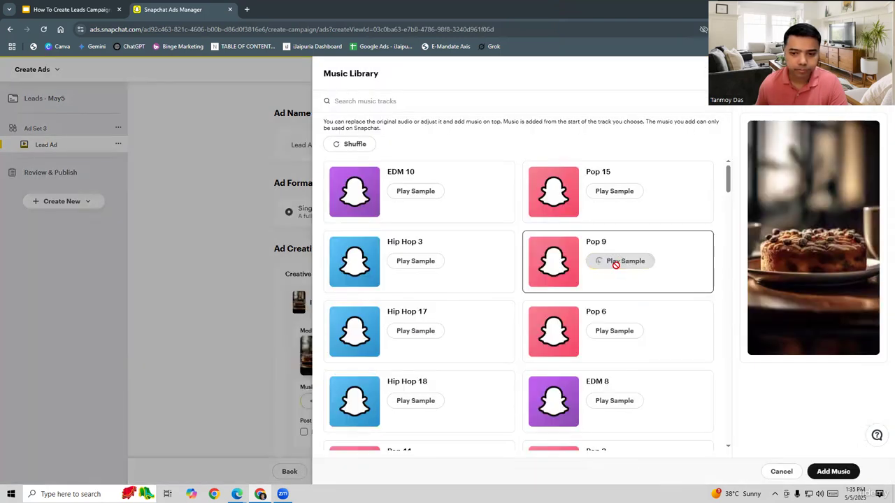
pyautogui.click(598, 263)
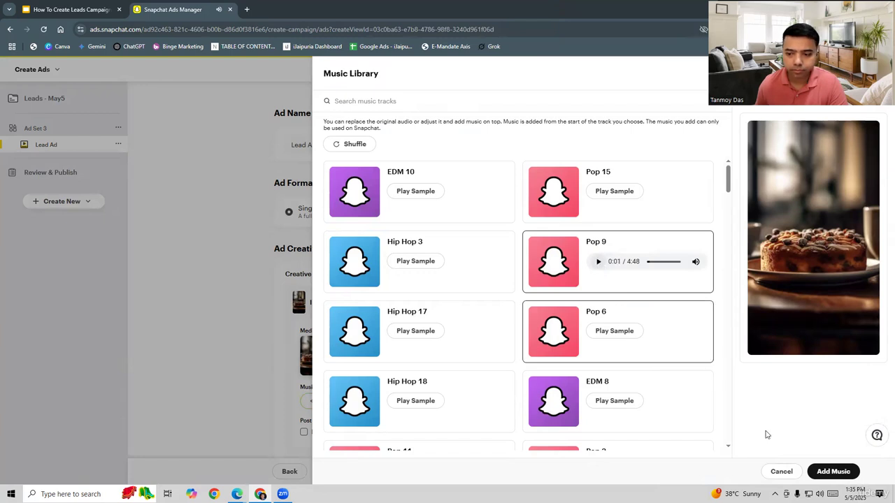
pyautogui.click(832, 471)
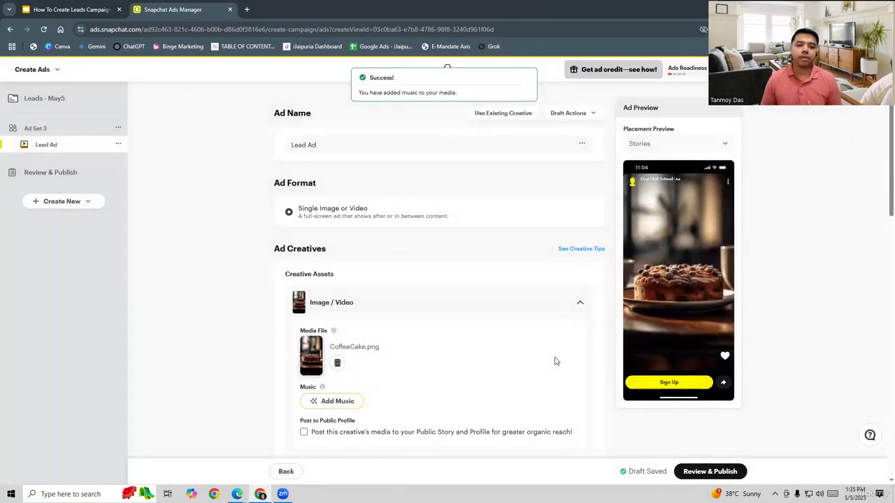
# - Enter the ad headline "Best Chocolare Brownie"
pyautogui.scroll(-1, 454, 322)
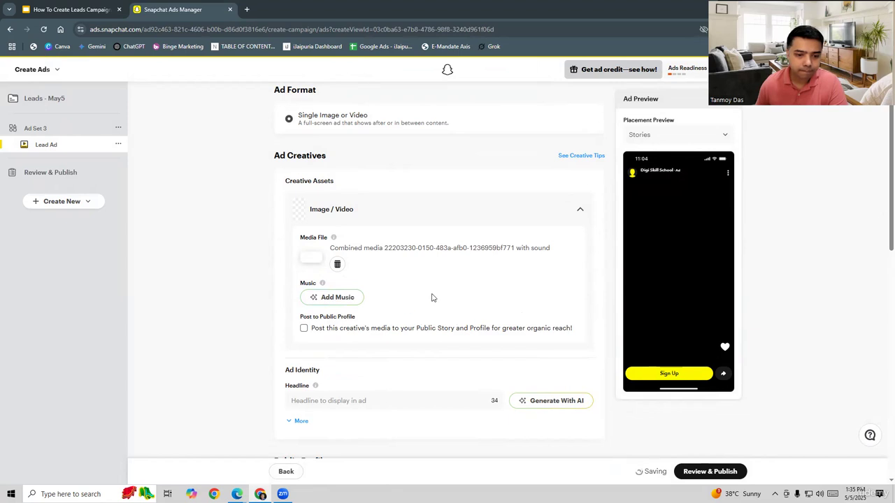
pyautogui.scroll(-2, 431, 298)
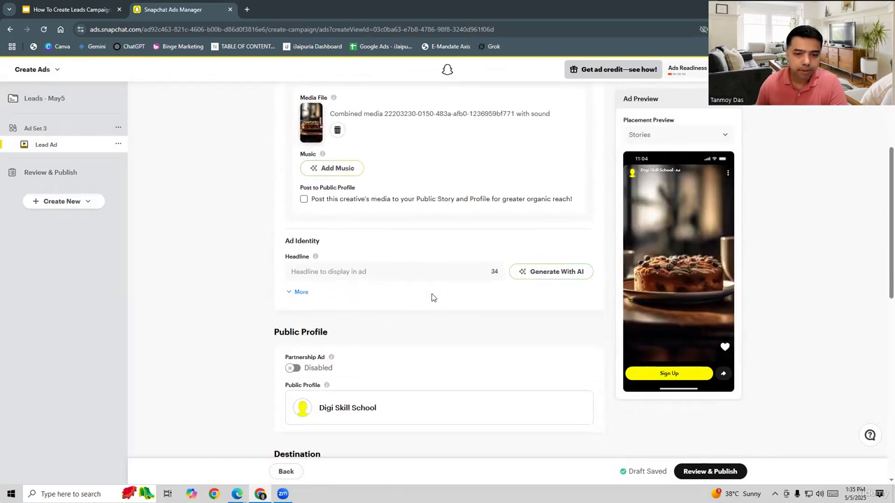
pyautogui.click(363, 273)
pyautogui.write('Best Choco')
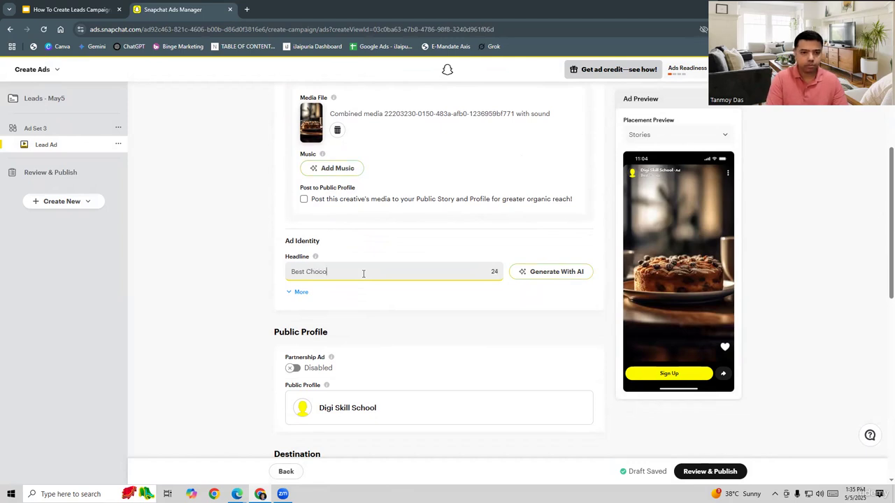
pyautogui.write('lare ')
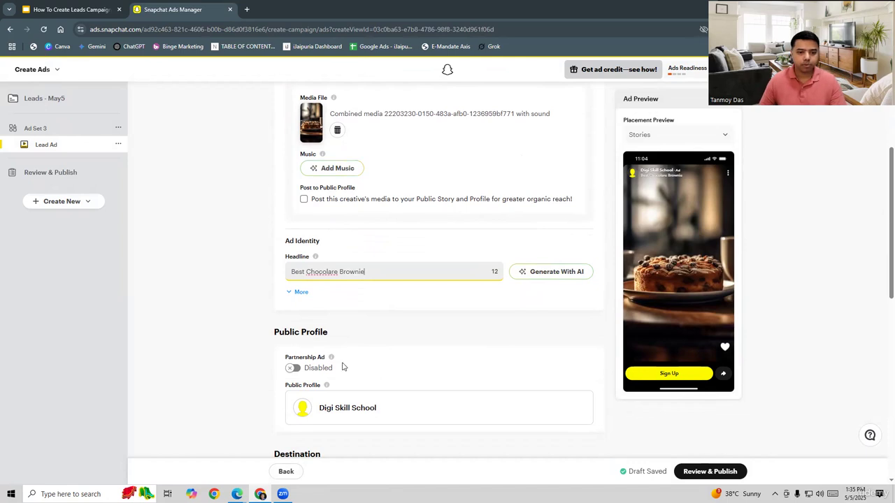
pyautogui.write('Brownie')
# - Look through the available call-to-action options for the lead form destination
pyautogui.scroll(-4, 228, 346)
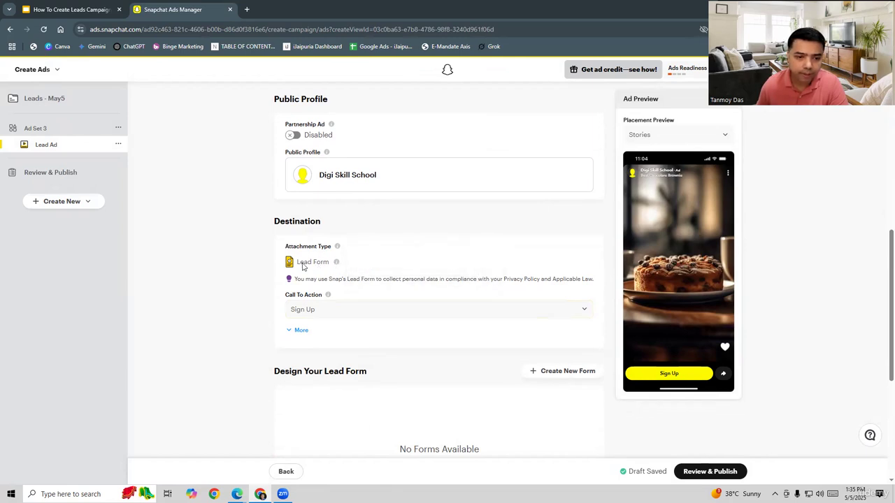
pyautogui.click(330, 312)
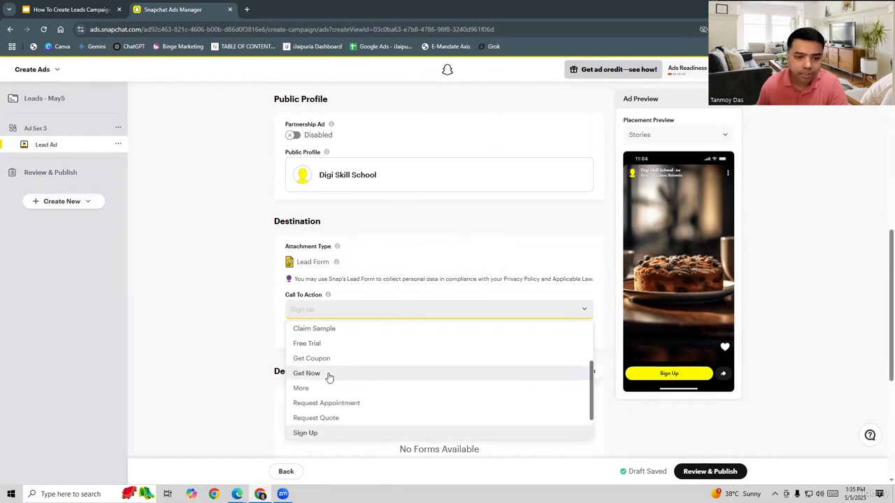
pyautogui.scroll(1, 345, 376)
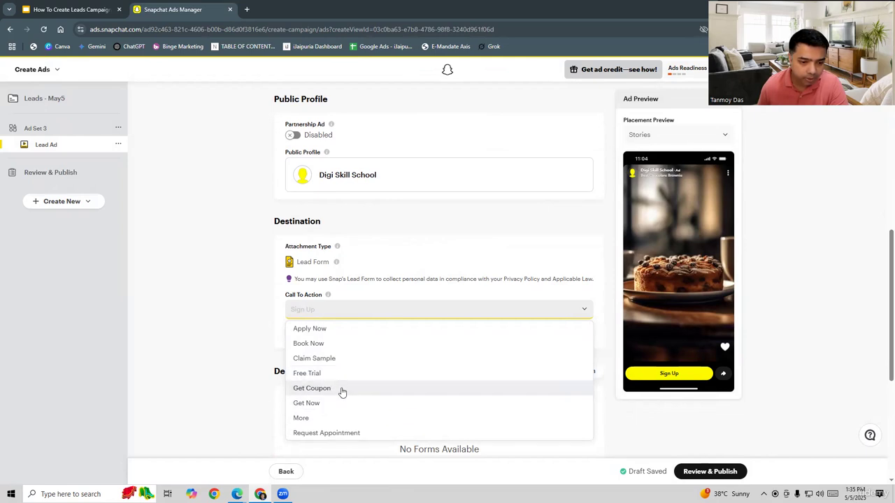
pyautogui.scroll(2, 339, 391)
pyautogui.scroll(-3, 280, 377)
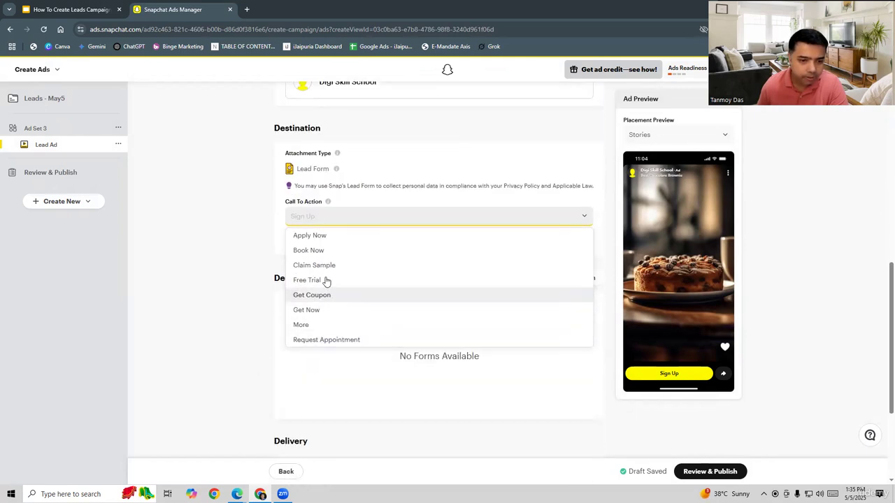
pyautogui.scroll(1, 327, 297)
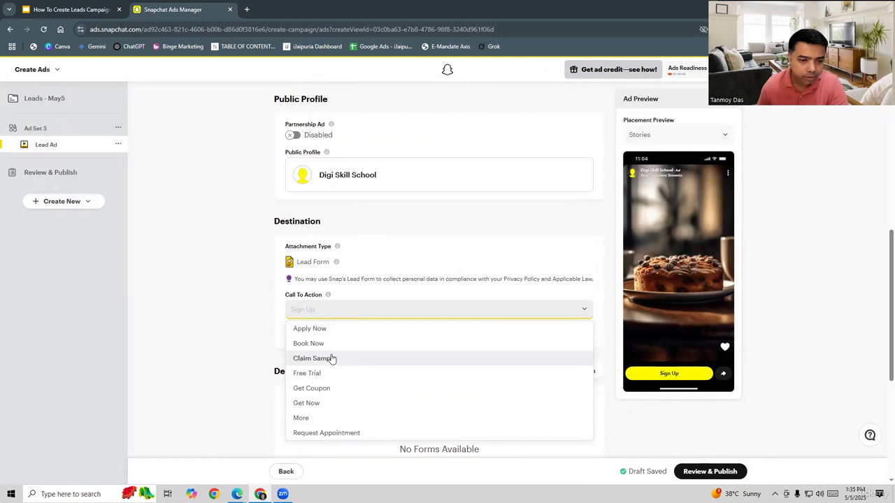
pyautogui.scroll(-1, 330, 404)
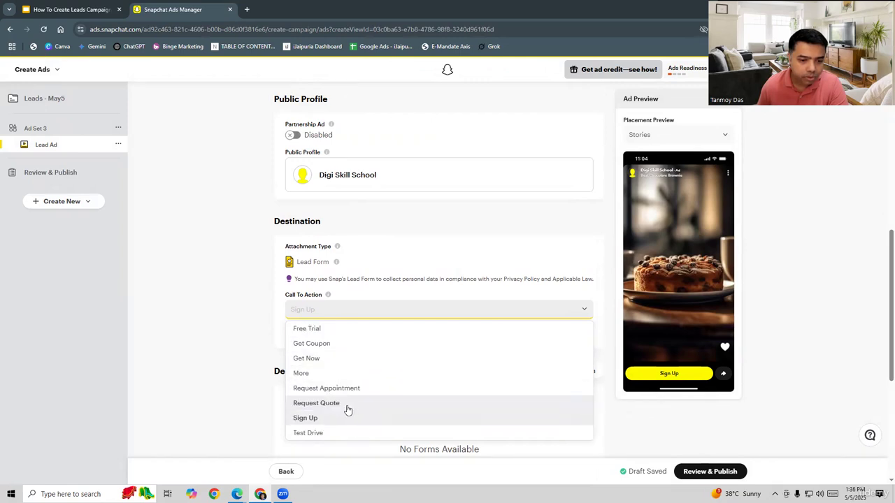
pyautogui.scroll(-1, 347, 410)
pyautogui.click(312, 372)
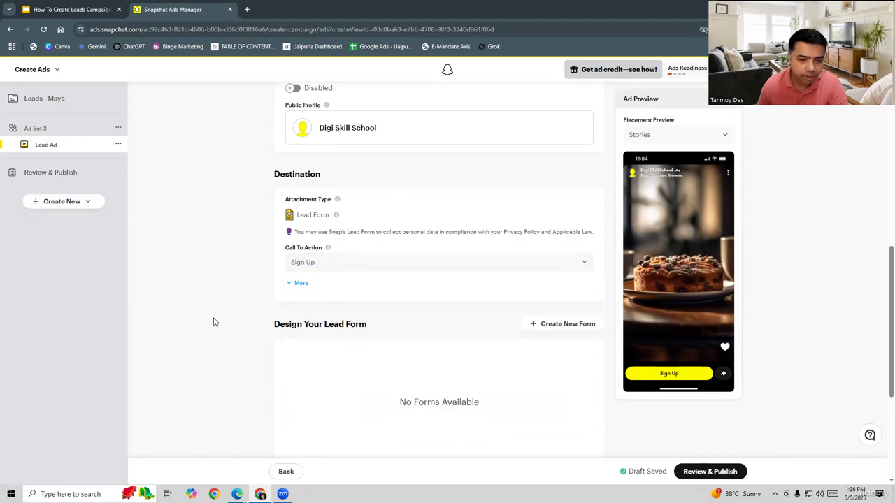
# - Create a new lead form and name it "Lead Form"
pyautogui.scroll(-2, 215, 322)
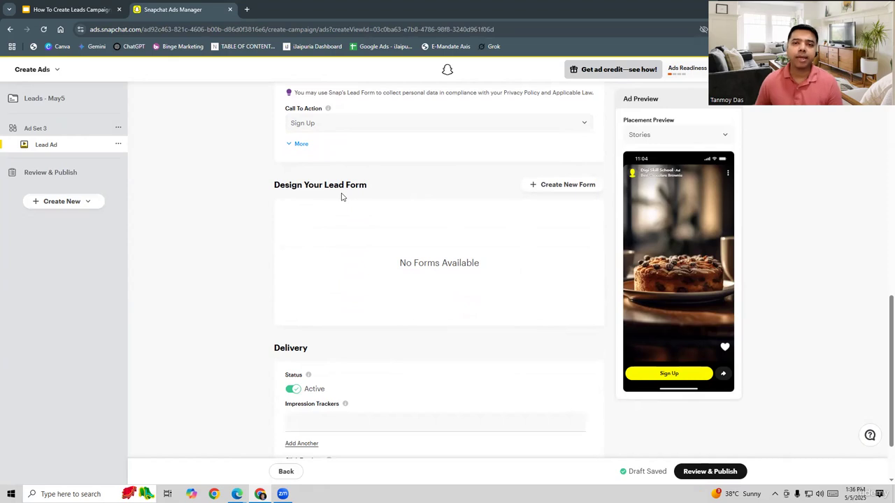
pyautogui.click(551, 184)
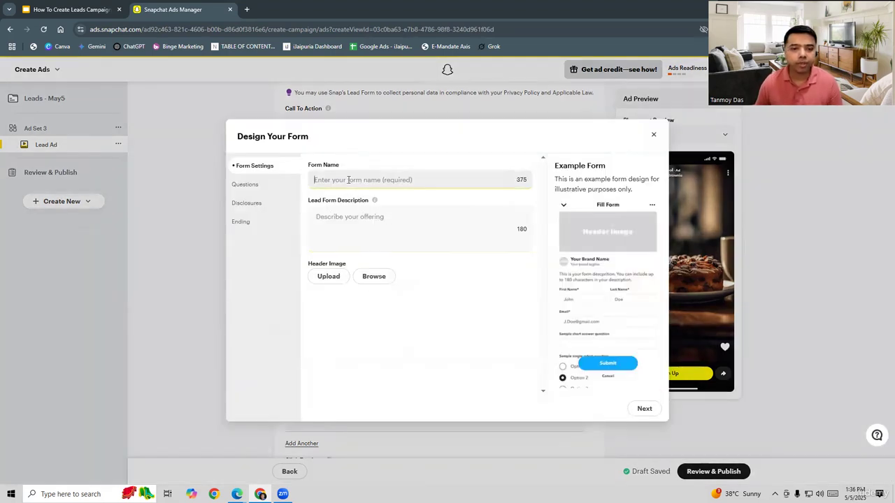
pyautogui.click(348, 180)
pyautogui.write('Lead Form')
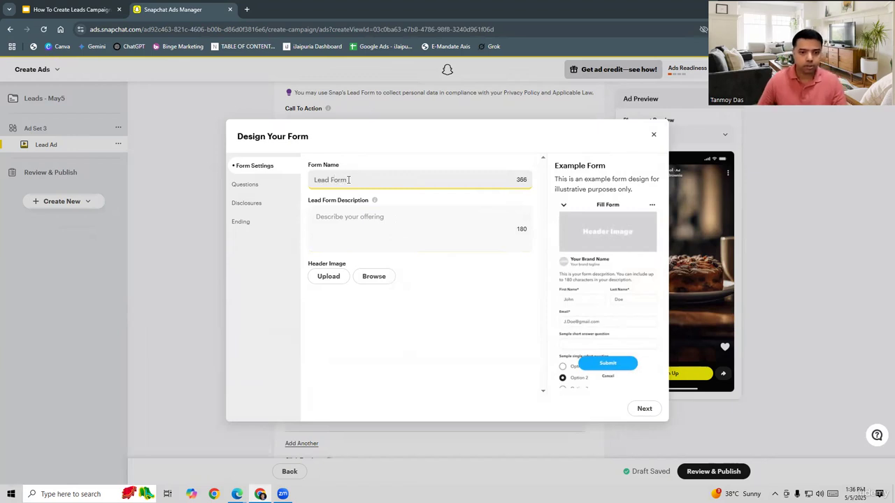
# - Upload CoffeeCake as the form's header image, moving the crop box over the cake and cropping it
pyautogui.click(334, 276)
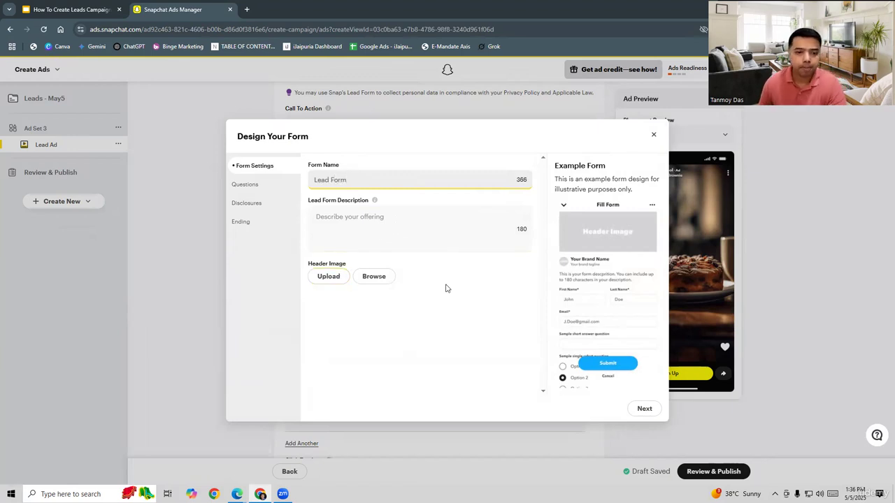
pyautogui.click(331, 277)
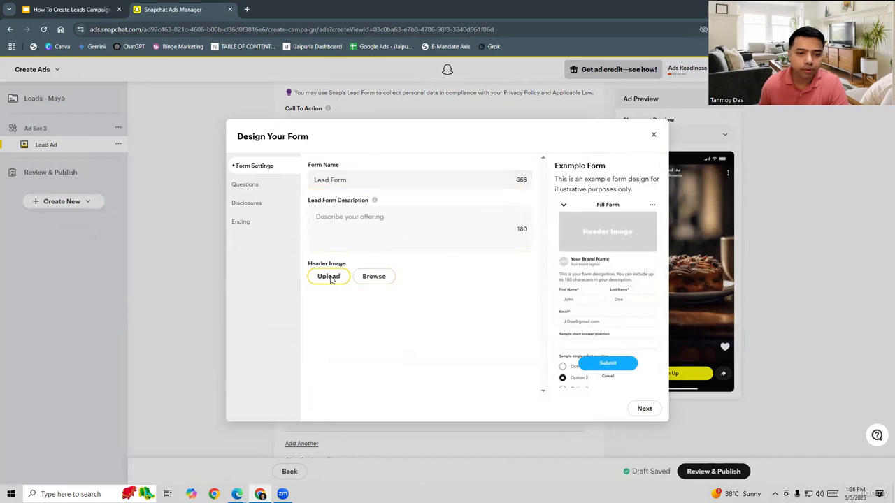
pyautogui.click(369, 151)
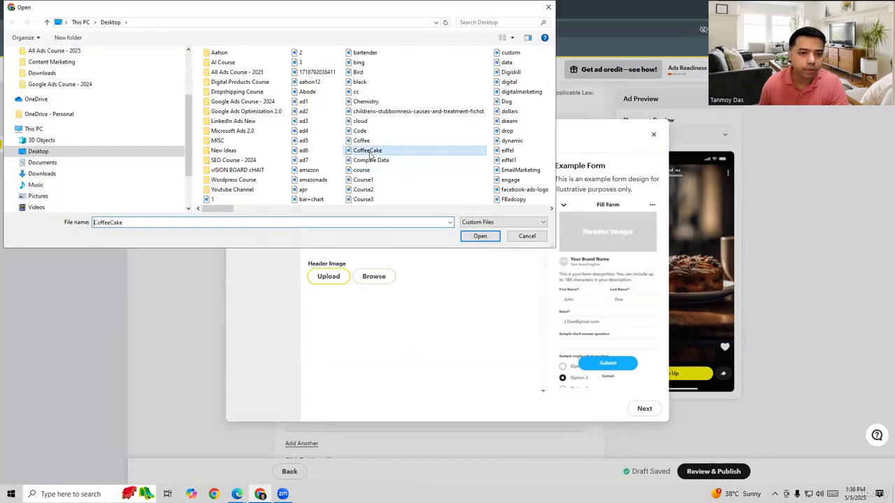
pyautogui.click(493, 239)
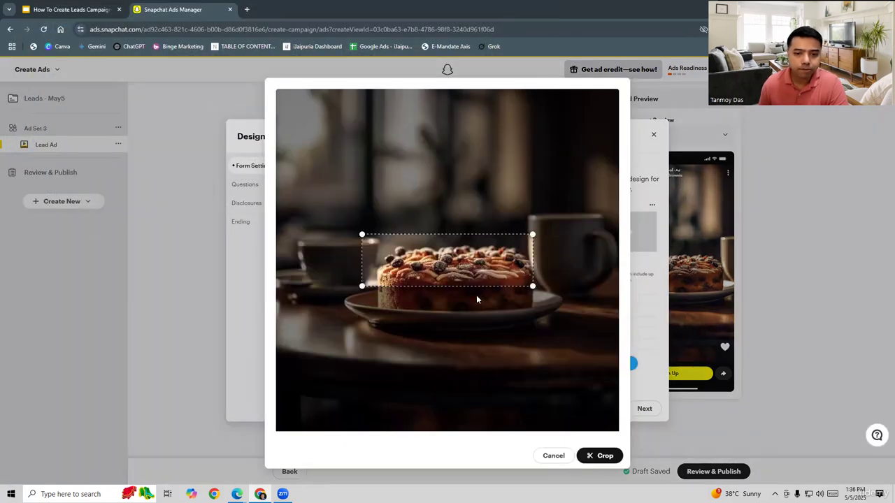
pyautogui.moveTo(465, 273); pyautogui.dragTo(476, 277)
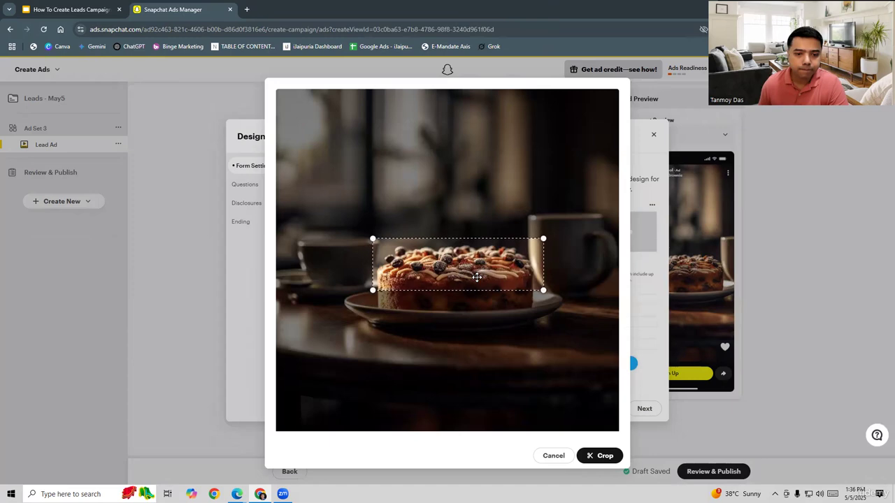
pyautogui.click(604, 457)
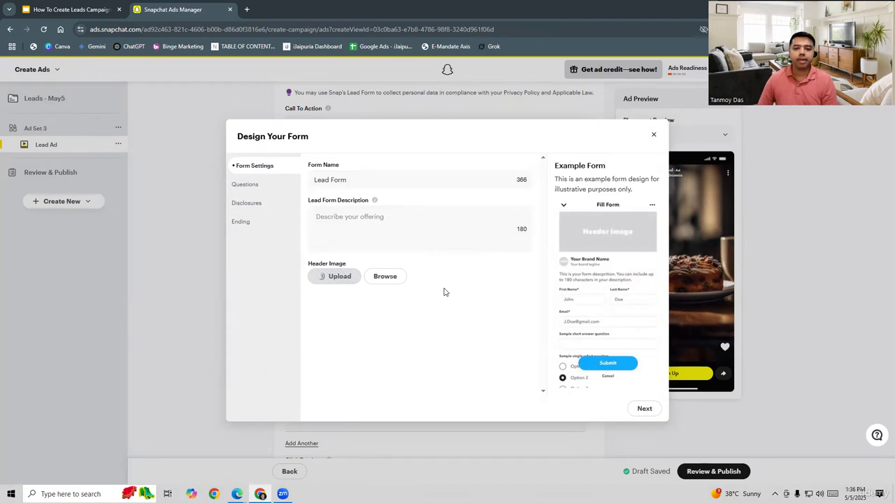
# - Set the lead form description to "Generate Leads for the product"
pyautogui.click(365, 236)
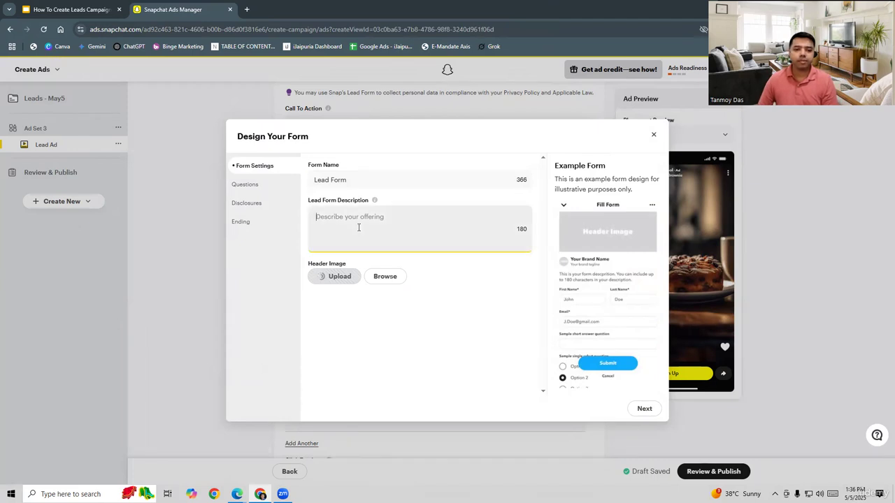
pyautogui.write('Generate Leads for the product.')
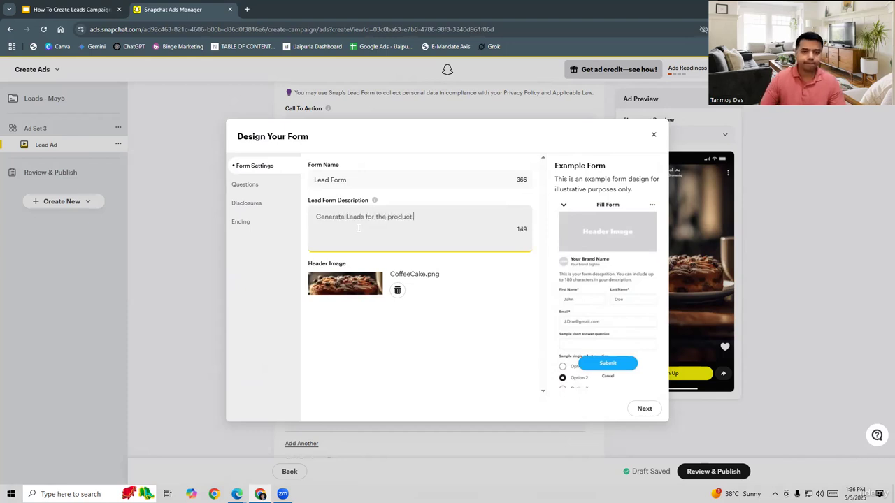
# - Add a short-answer custom question to the form with the text "Name"
pyautogui.click(264, 185)
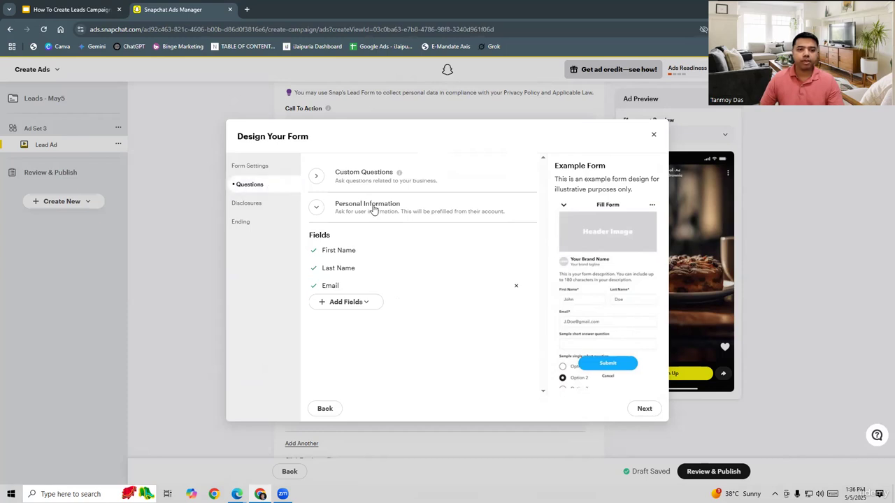
pyautogui.click(375, 175)
pyautogui.click(378, 204)
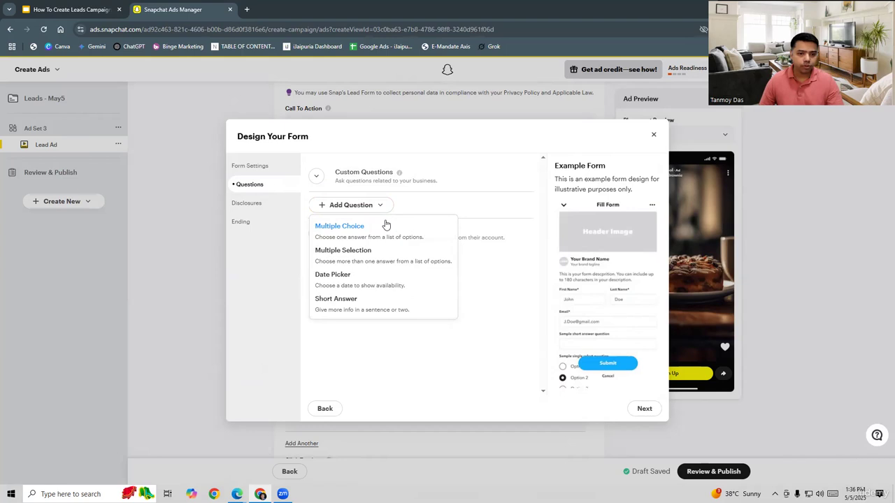
pyautogui.click(337, 303)
pyautogui.click(352, 209)
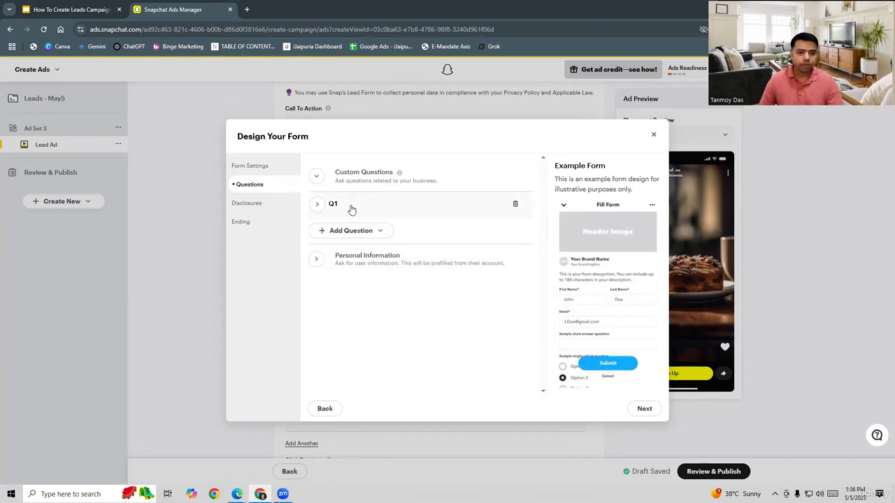
pyautogui.click(351, 209)
pyautogui.click(342, 244)
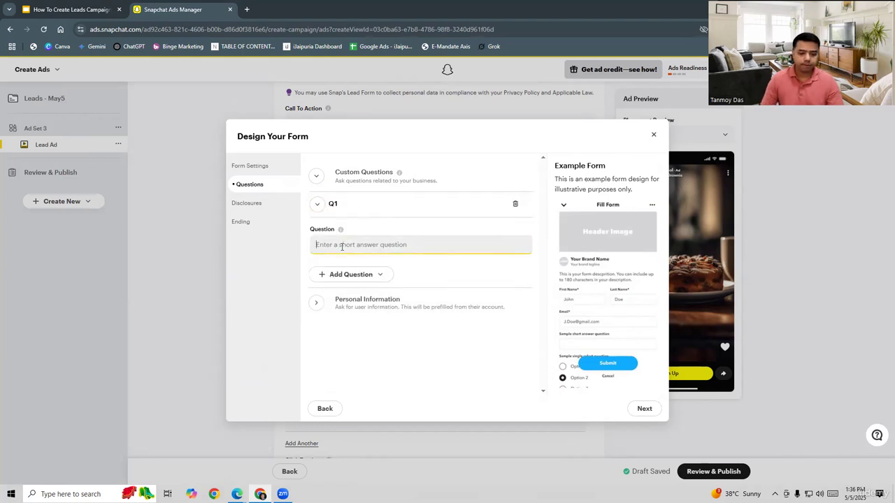
pyautogui.write('Name')
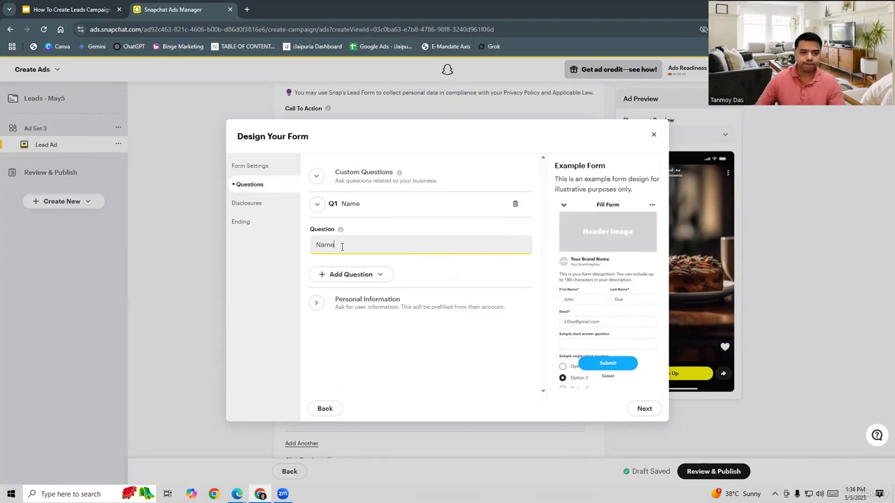
# - Add a second short-answer custom question with the text "Email Address"
pyautogui.click(360, 274)
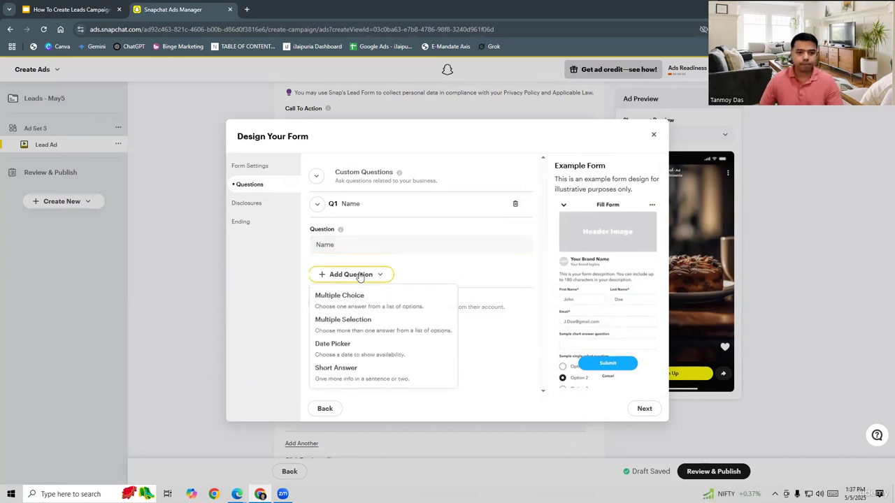
pyautogui.click(336, 371)
pyautogui.click(339, 274)
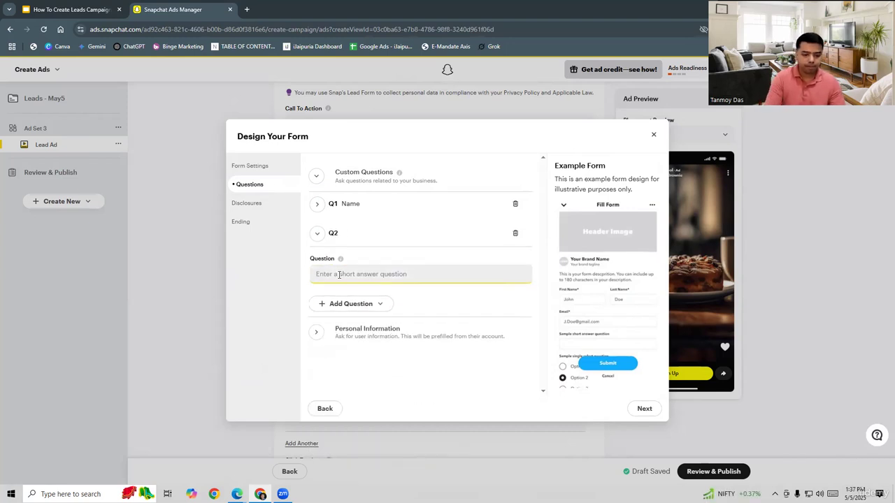
pyautogui.write('Email Addre')
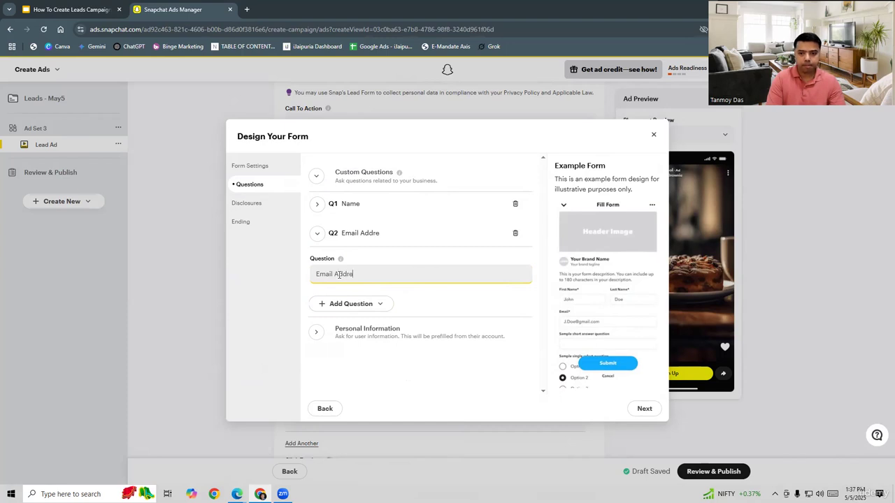
pyautogui.write('ss')
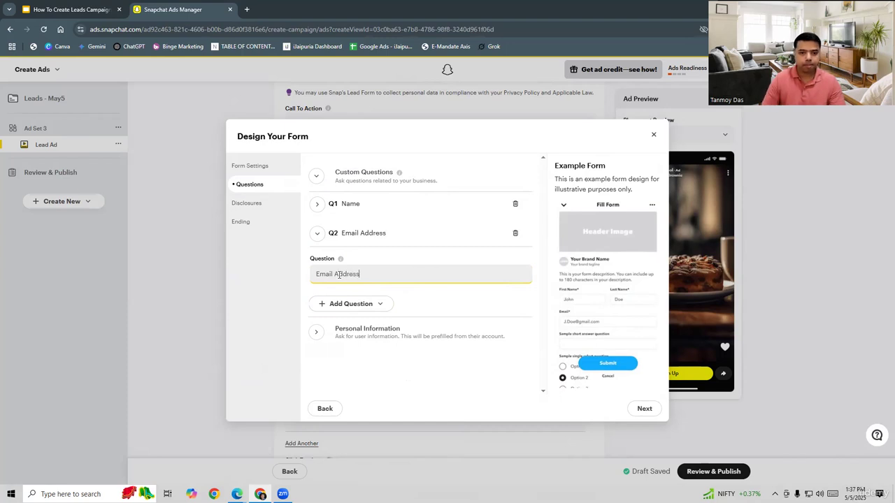
# - Add a third short-answer custom question and select its empty question field
pyautogui.click(363, 305)
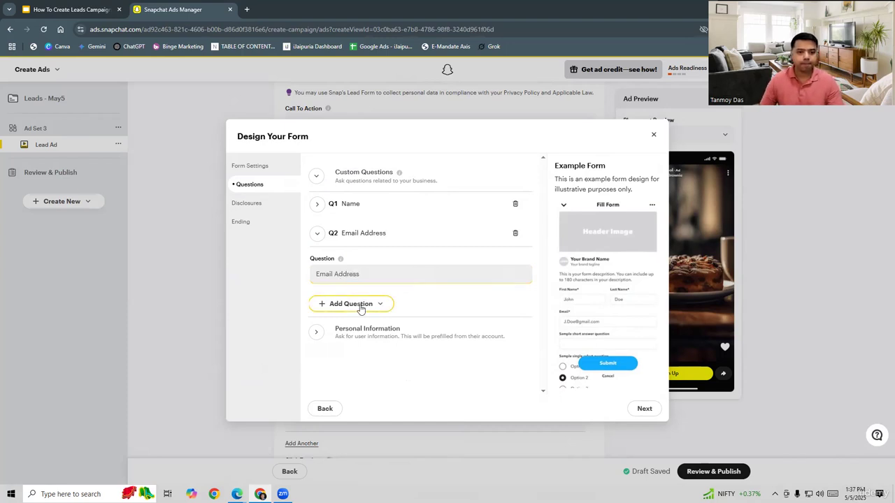
pyautogui.click(336, 397)
pyautogui.click(340, 303)
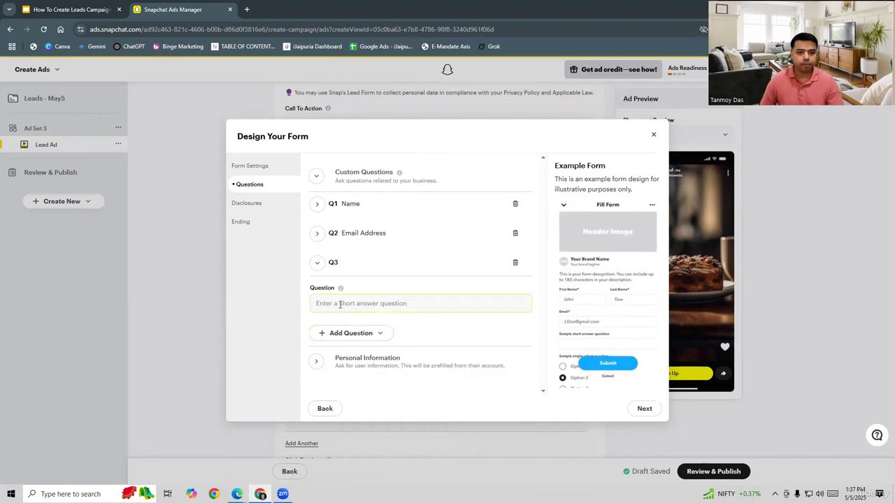
# - Add Phone Number to the form's personal information fields
pyautogui.click(365, 361)
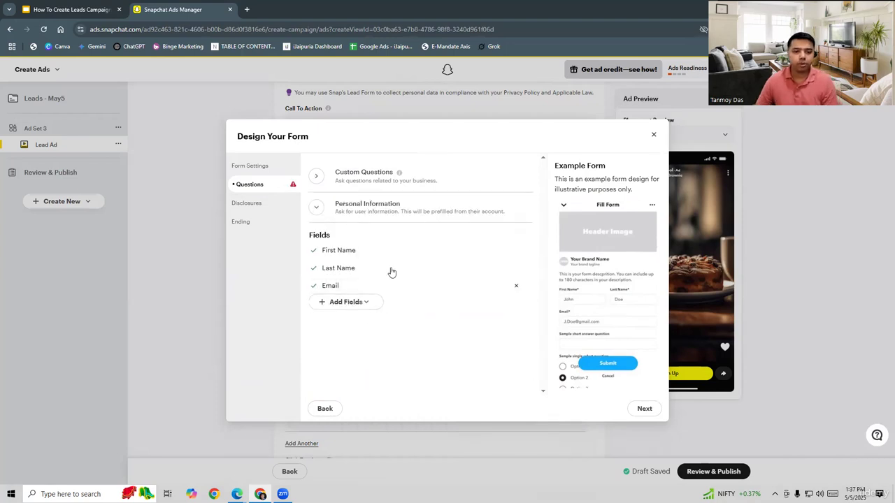
pyautogui.click(355, 304)
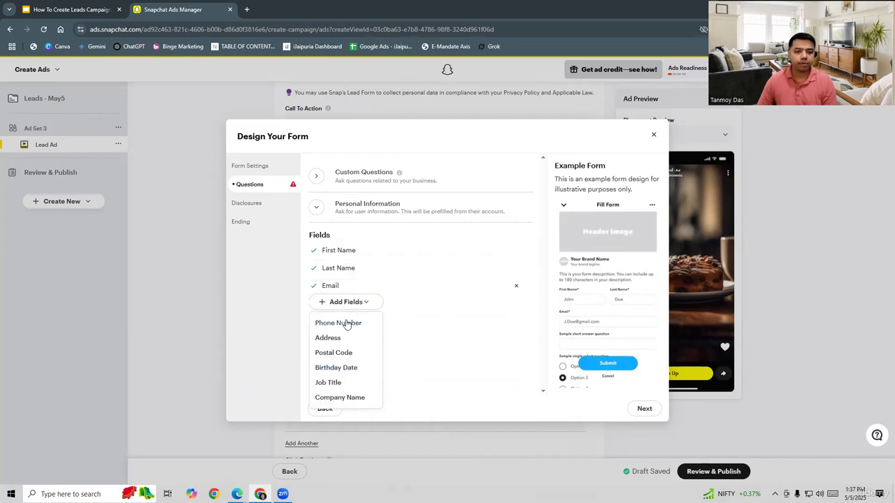
pyautogui.click(350, 322)
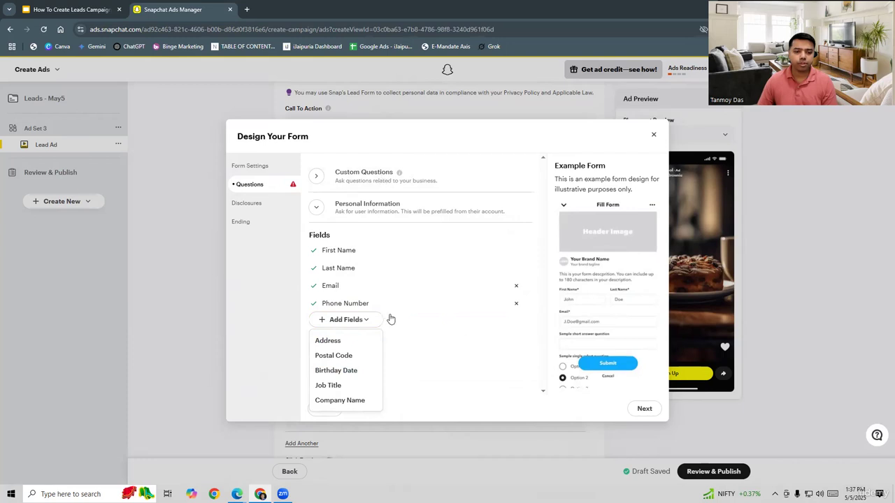
# - Delete all the custom questions from the form
pyautogui.click(368, 180)
pyautogui.click(515, 206)
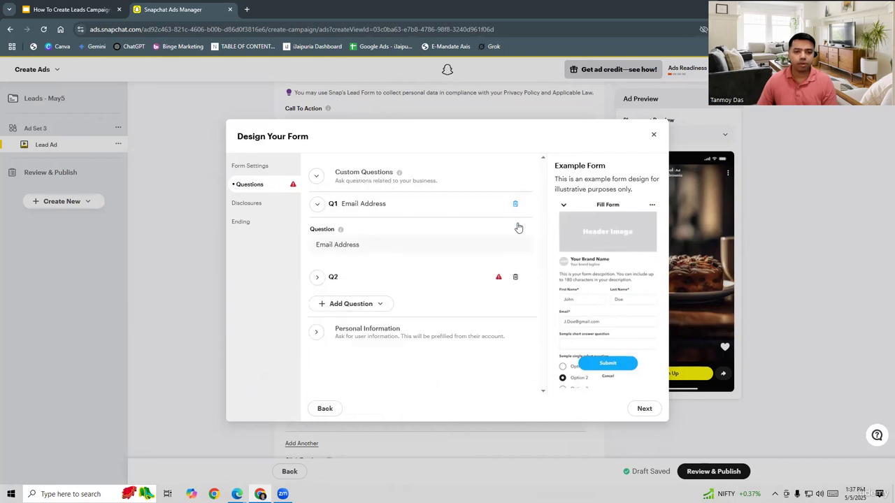
pyautogui.click(515, 205)
pyautogui.click(515, 206)
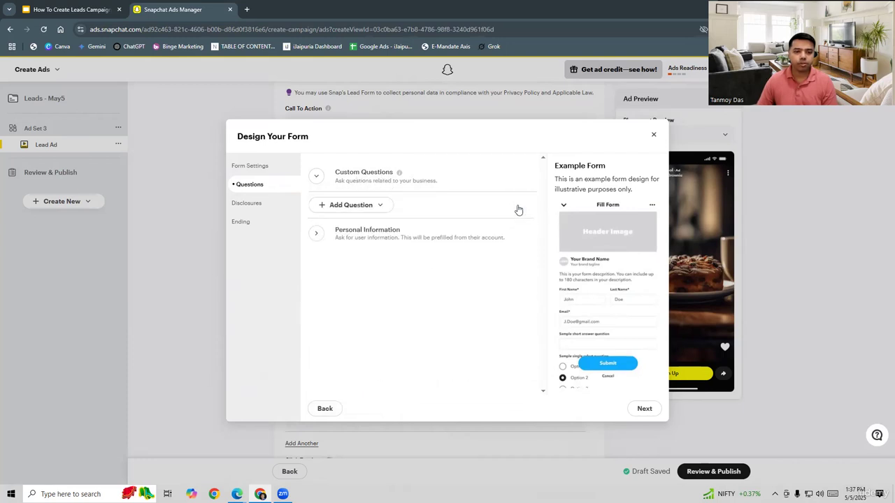
# - Review the personal information fields and continue to the form's Disclosures section
pyautogui.click(358, 237)
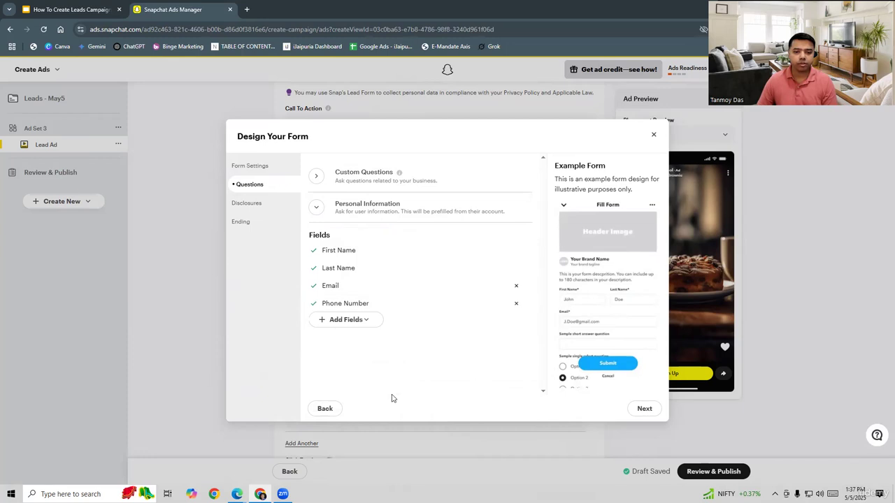
pyautogui.click(642, 412)
pyautogui.click(642, 411)
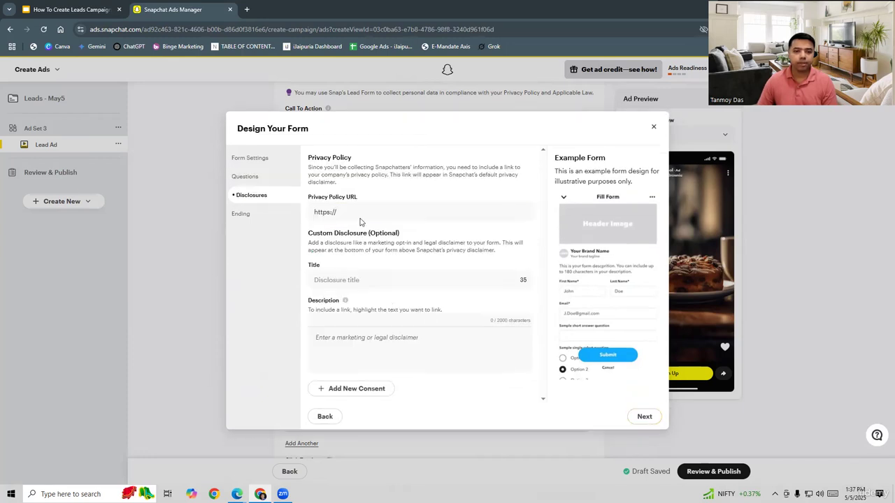
# - Open digiskillschool.com/course/google-ads-course in a new tab, go to its privacy policy page and copy its URL
pyautogui.click(359, 218)
pyautogui.click(246, 11)
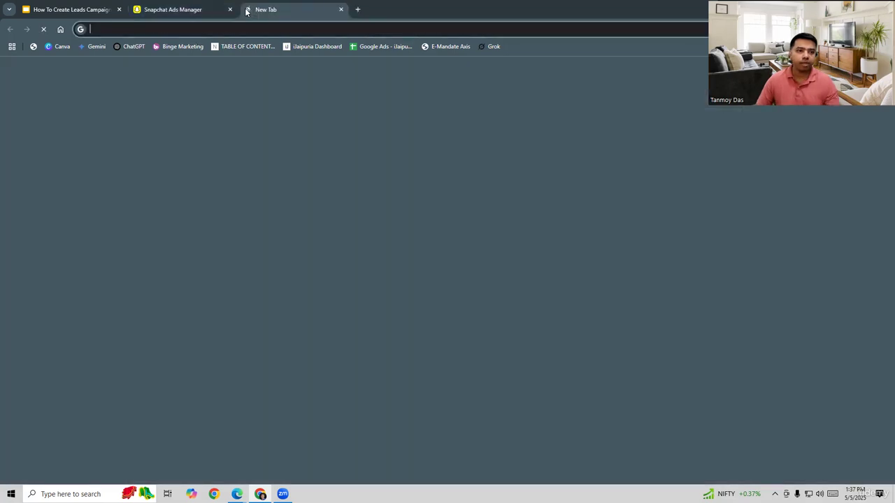
pyautogui.write('digiskillschool.com/course/google-ads-course')
pyautogui.press('Return')
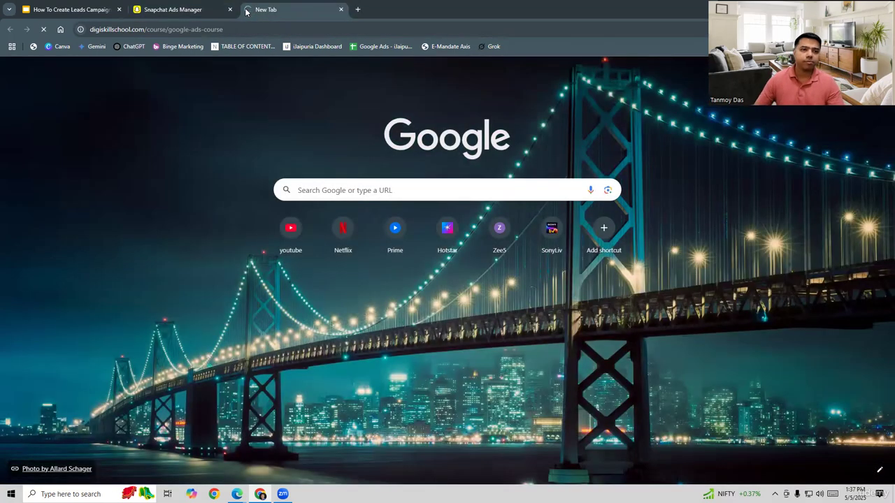
pyautogui.scroll(-15, 374, 225)
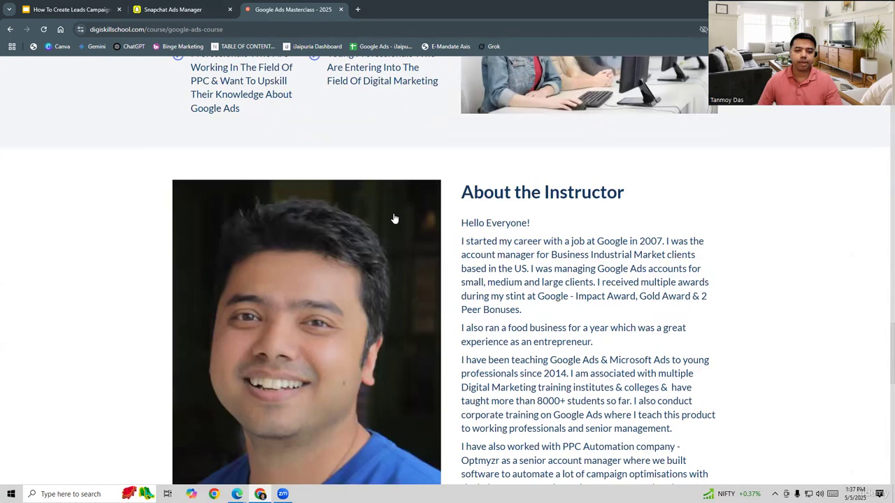
pyautogui.scroll(-10, 394, 218)
pyautogui.click(489, 388)
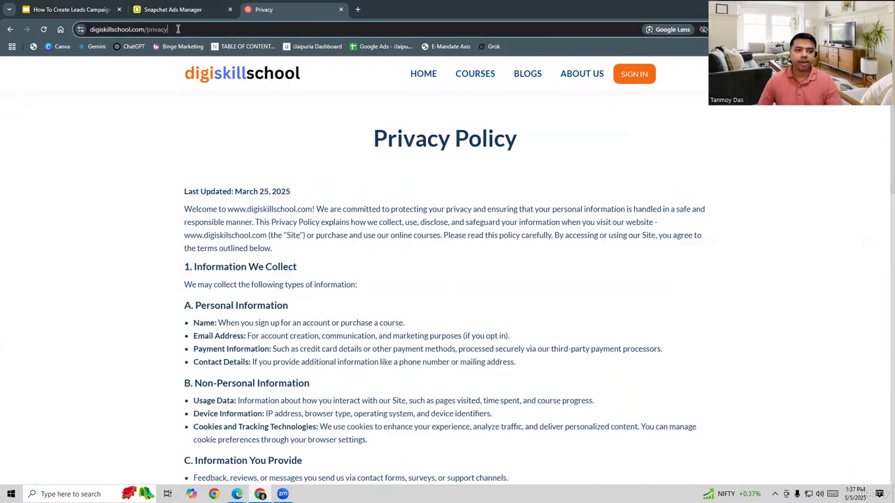
pyautogui.click(177, 28)
pyautogui.hotkey('ctrl', 'c')
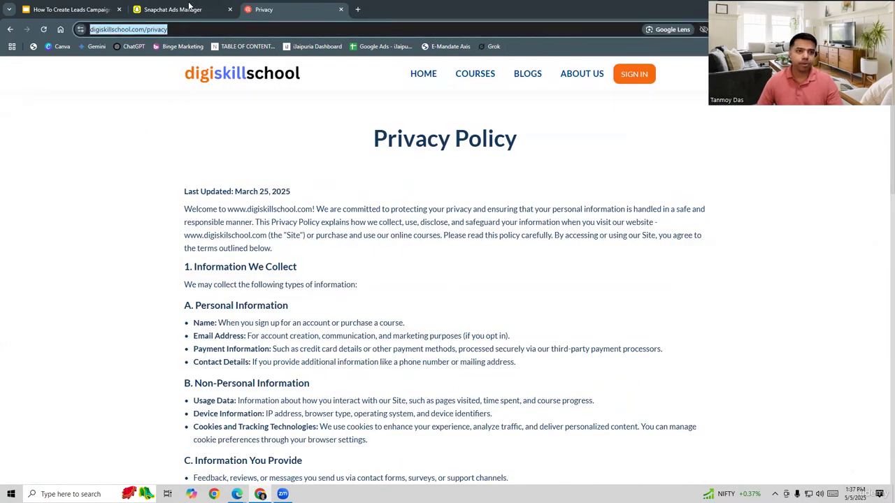
# - Return to the form and paste the privacy policy URL into the disclosure title
pyautogui.click(172, 9)
pyautogui.click(398, 280)
pyautogui.write('https://www.digiskillschool.com/pri')
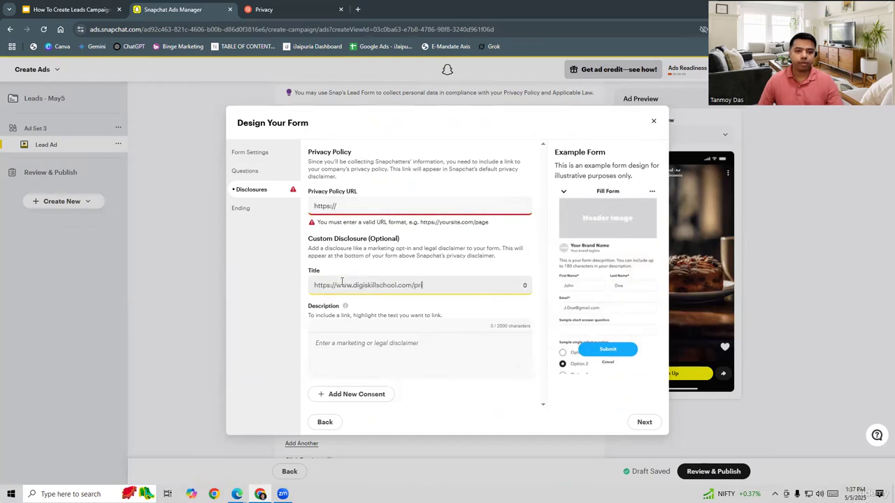
# - Replace the Privacy Policy URL field's contents with the copied privacy policy URL
pyautogui.click(353, 208)
pyautogui.doubleClick(348, 208)
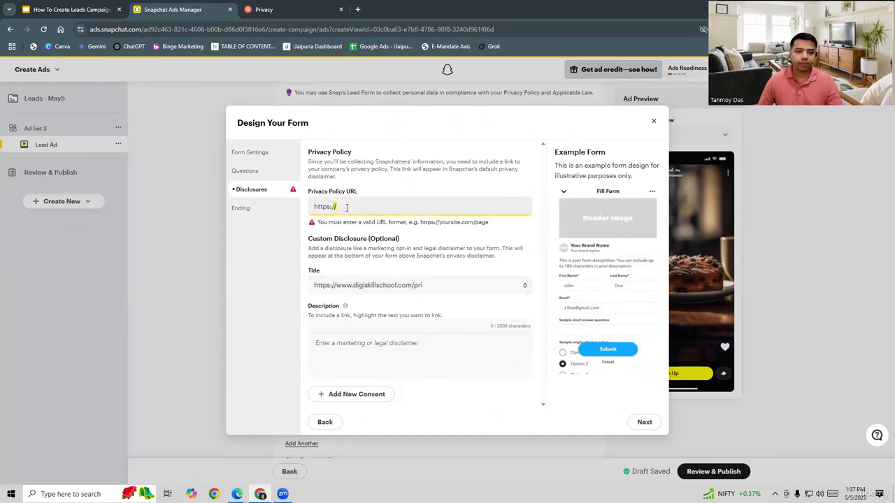
pyautogui.tripleClick(347, 208)
pyautogui.click(363, 208)
pyautogui.tripleClick(362, 207)
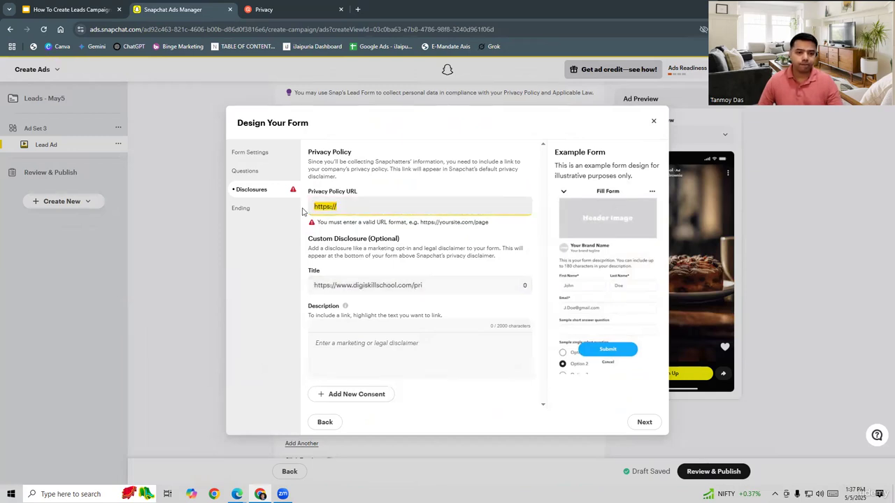
pyautogui.hotkey('ctrl', 'v')
# - Clear the custom disclosure title and continue to the form's ending page
pyautogui.tripleClick(384, 285)
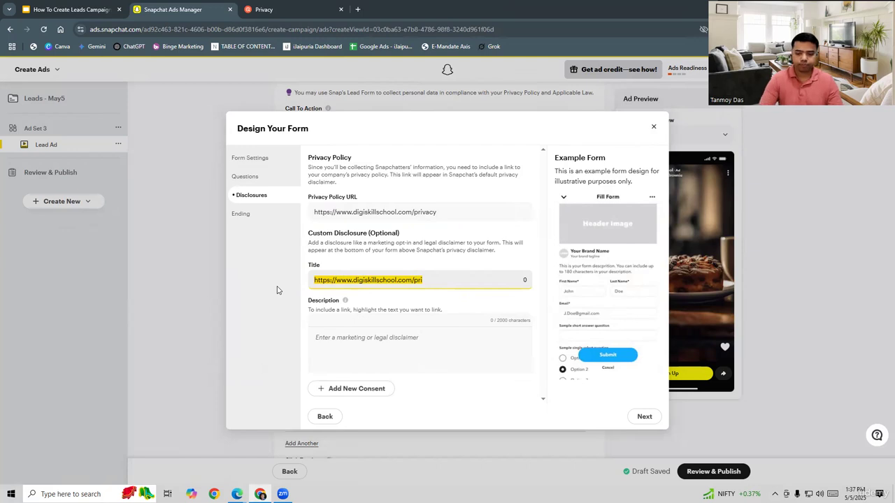
pyautogui.press('BackSpace')
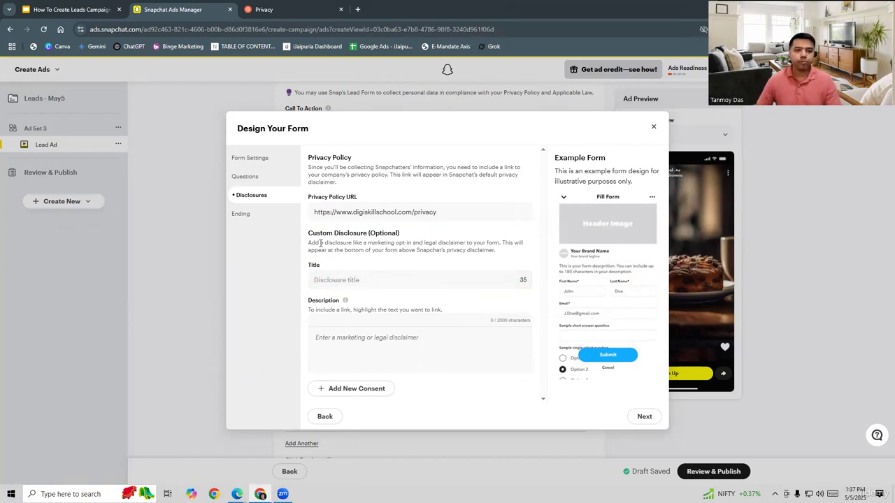
pyautogui.click(644, 416)
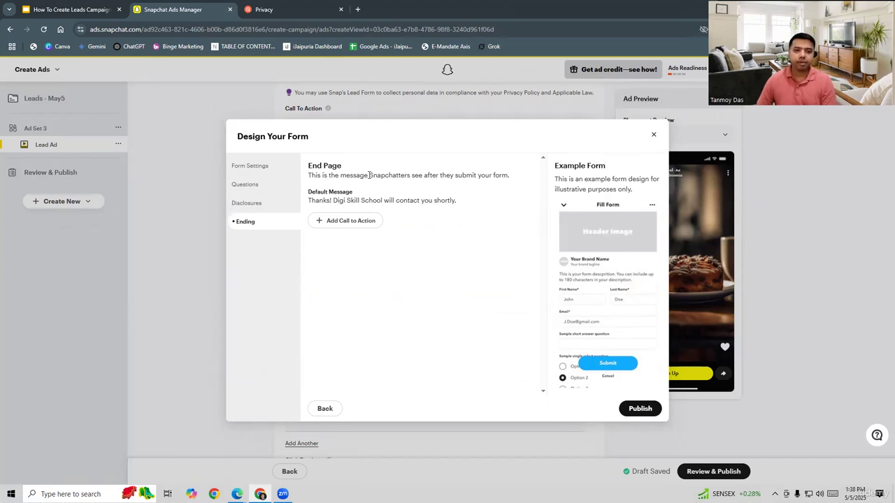
# - Add a call to action to the end page with the button text "View Website" and select its website URL field
pyautogui.click(346, 222)
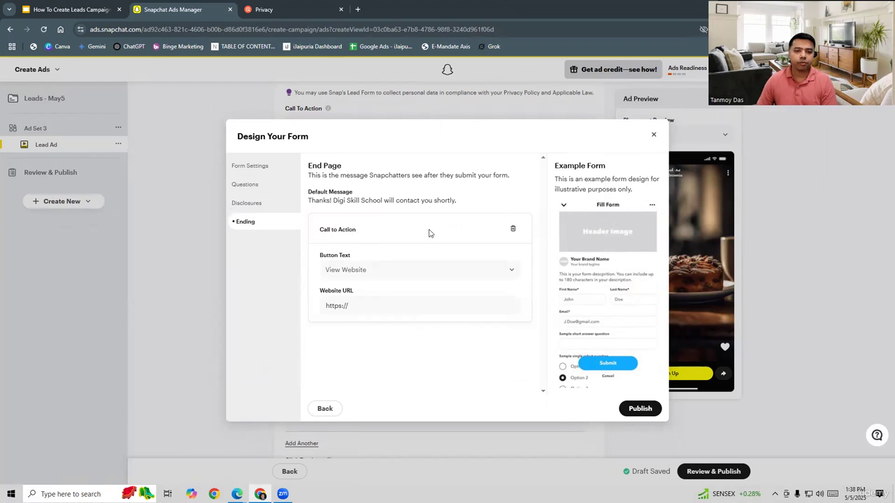
pyautogui.click(362, 270)
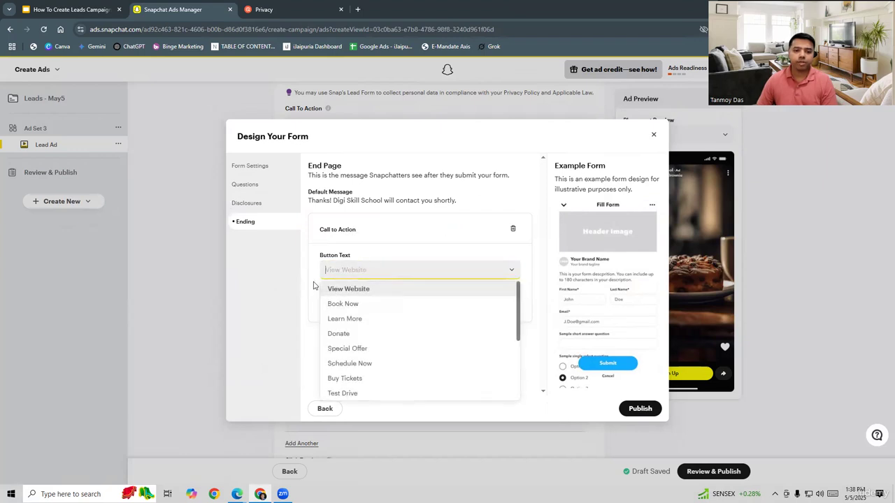
pyautogui.click(343, 288)
pyautogui.click(351, 307)
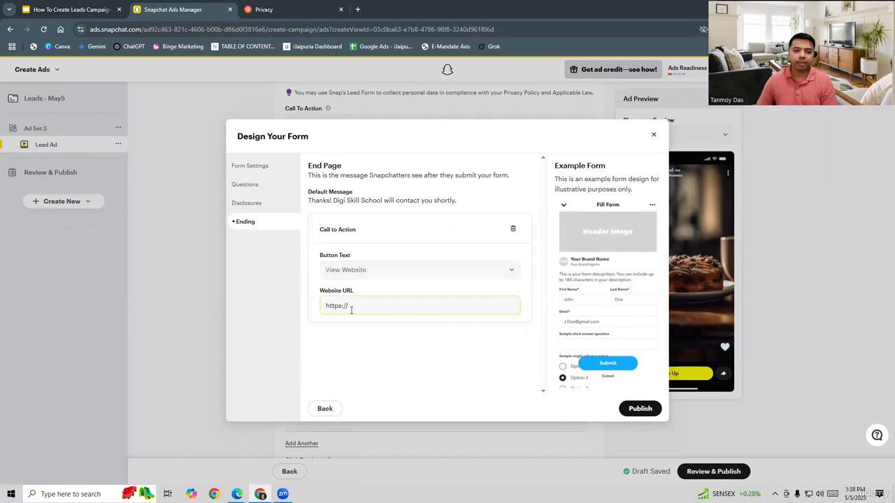
# - Copy the website's home address from the privacy policy tab and set it as the end page's website URL
pyautogui.click(278, 10)
pyautogui.click(145, 29)
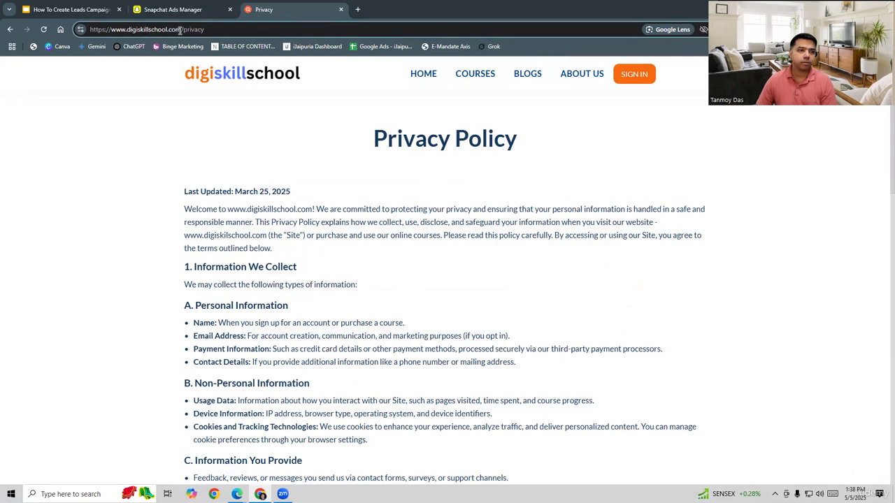
pyautogui.moveTo(180, 30); pyautogui.dragTo(76, 29)
pyautogui.hotkey('ctrl', 'c')
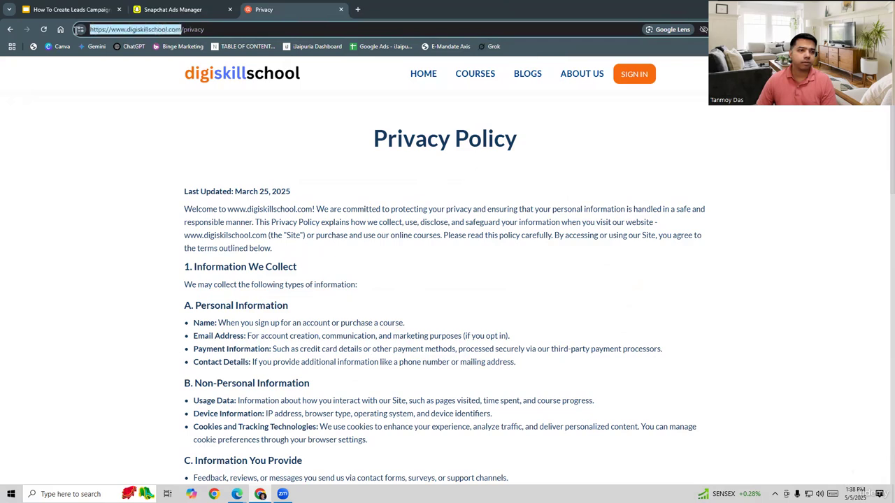
pyautogui.click(185, 6)
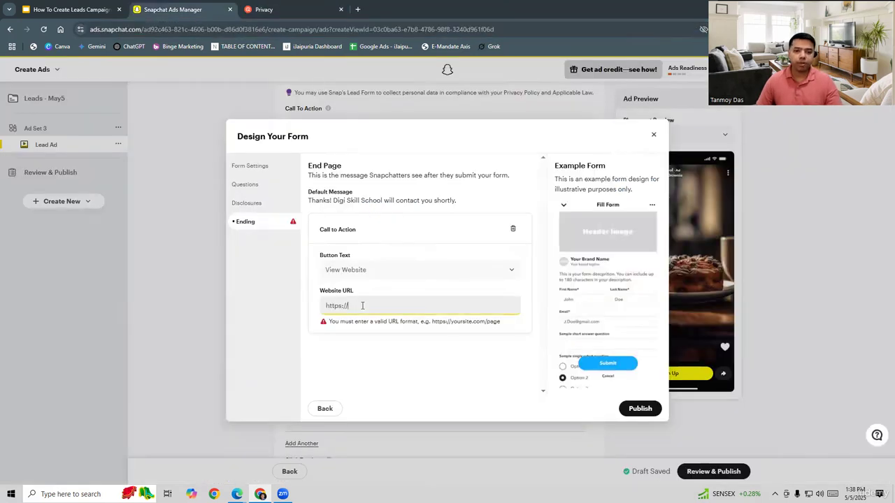
pyautogui.hotkey('ctrl', 'v')
pyautogui.moveTo(461, 309); pyautogui.dragTo(293, 312)
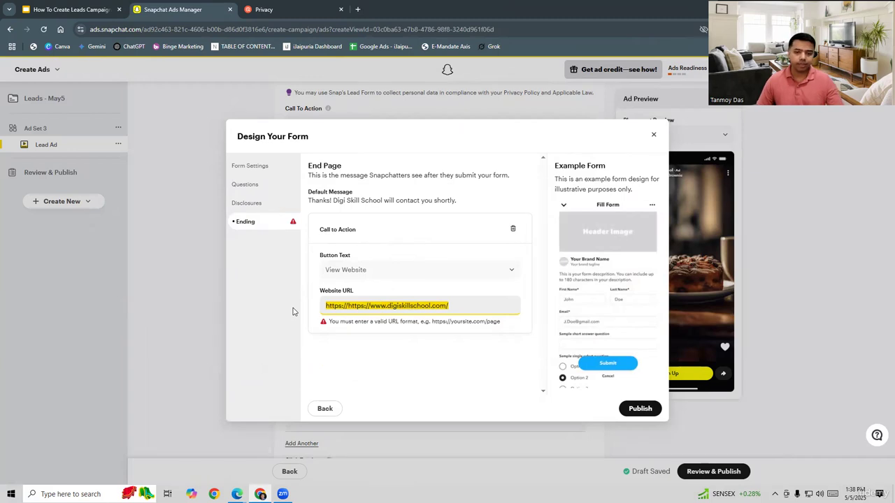
pyautogui.click(358, 269)
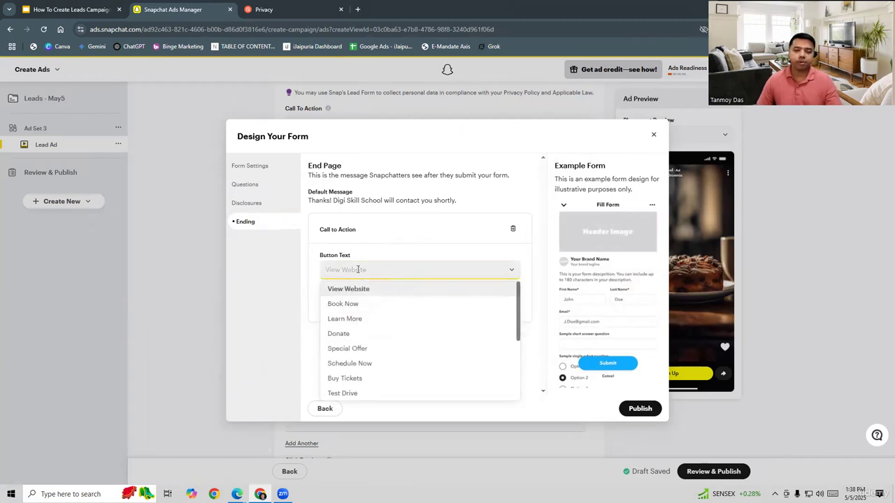
pyautogui.click(294, 301)
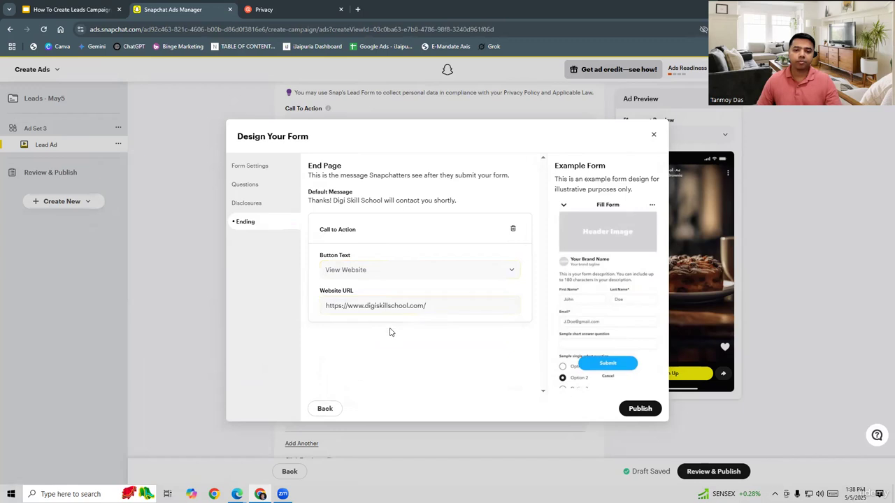
# - Publish the lead form and continue to the campaign's review and publish page
pyautogui.click(641, 410)
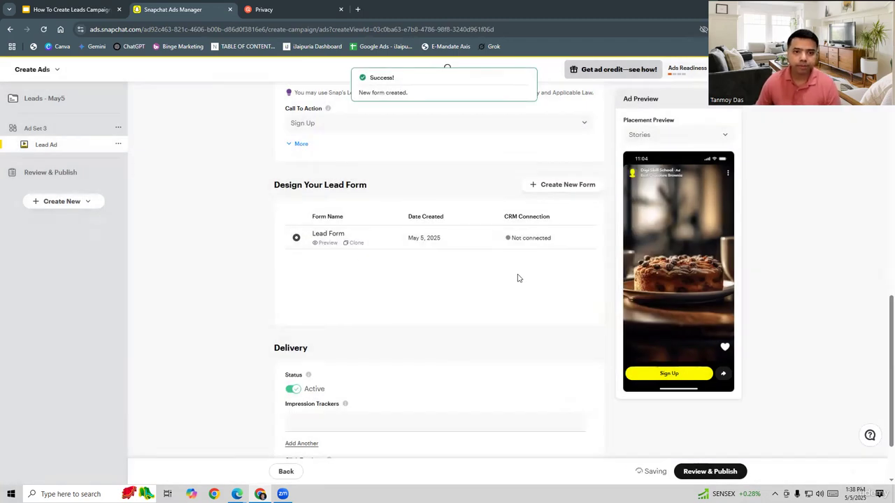
pyautogui.scroll(-2, 517, 279)
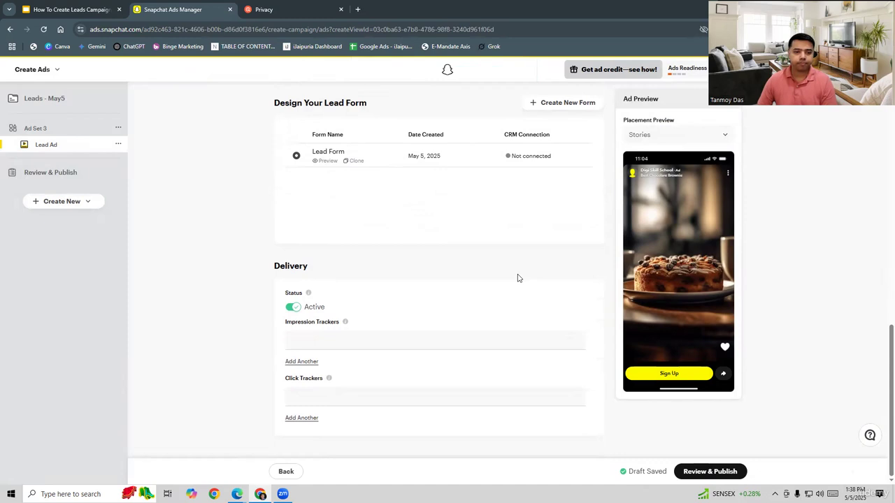
pyautogui.click(707, 471)
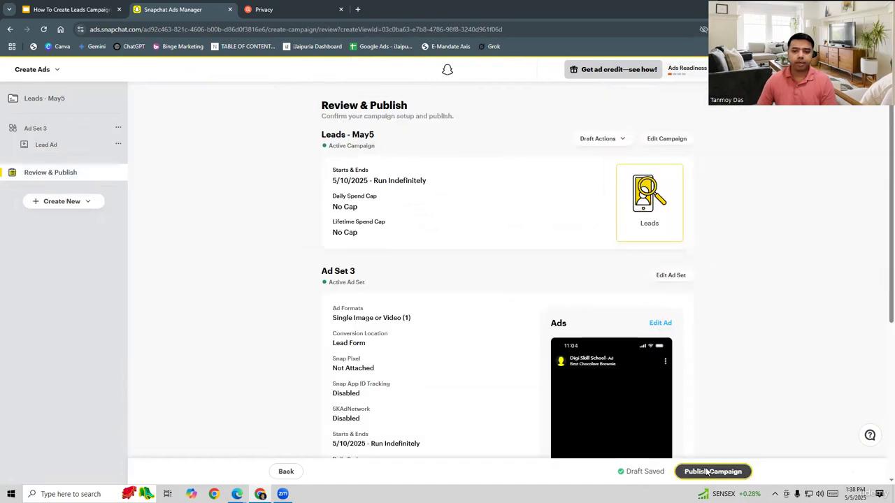
# - Review the ad set summary and publish the campaign
pyautogui.scroll(-2, 774, 318)
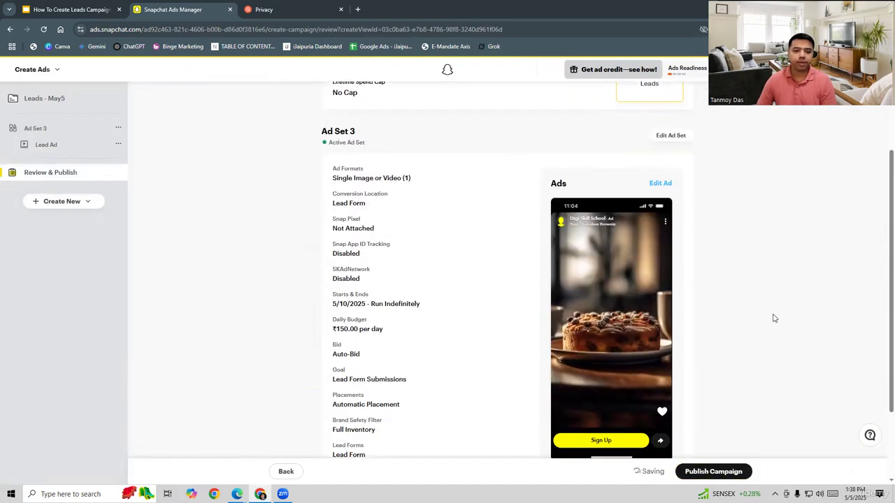
pyautogui.scroll(-2, 775, 318)
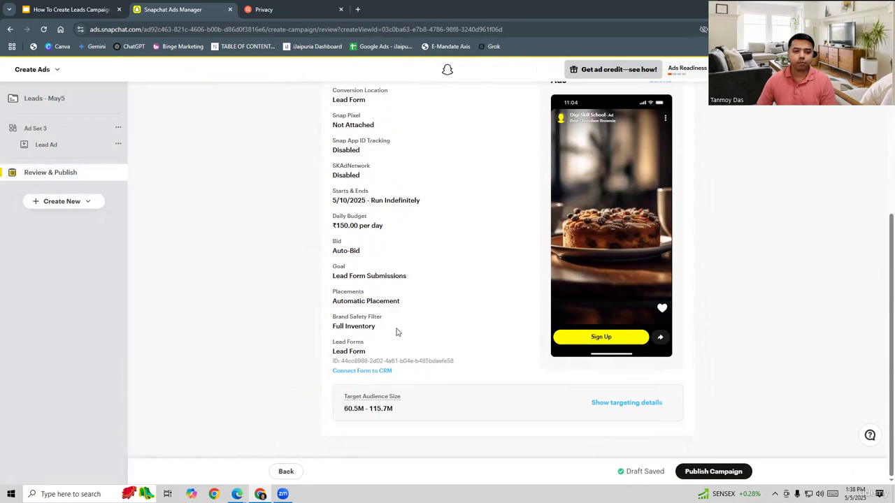
pyautogui.click(728, 472)
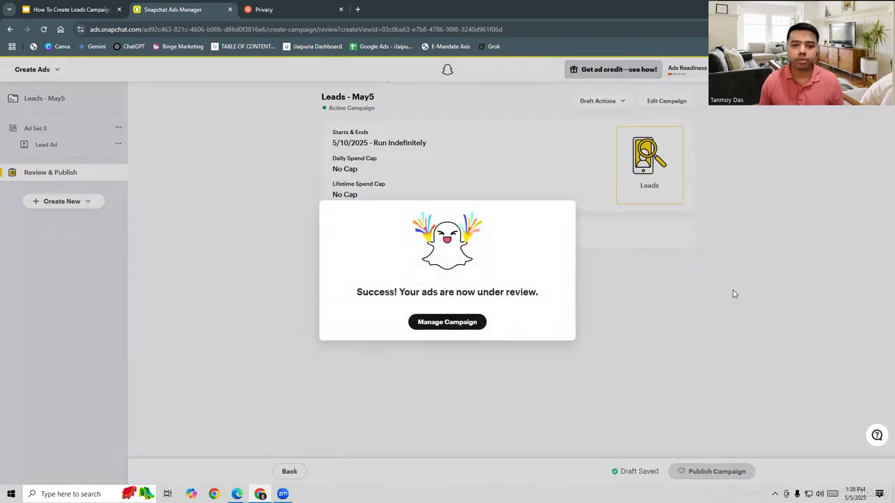
# - Open campaign management and switch from the ad sets view to the campaigns list
pyautogui.click(436, 322)
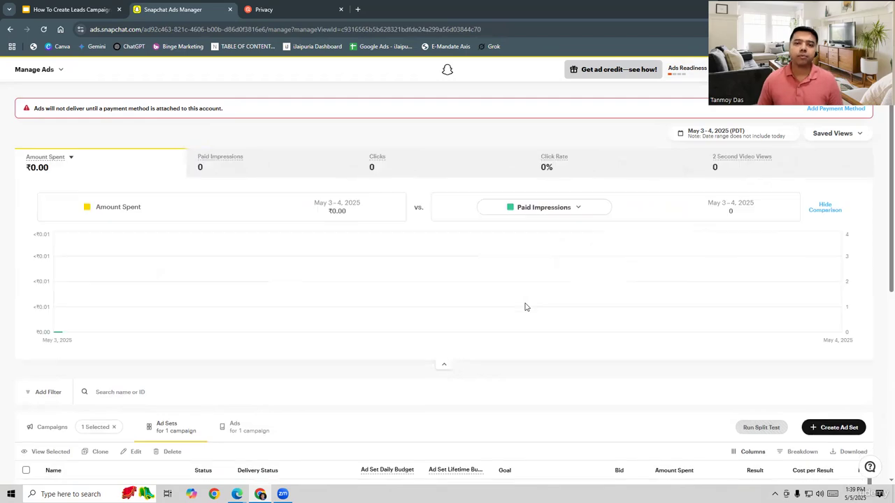
pyautogui.scroll(-2, 525, 307)
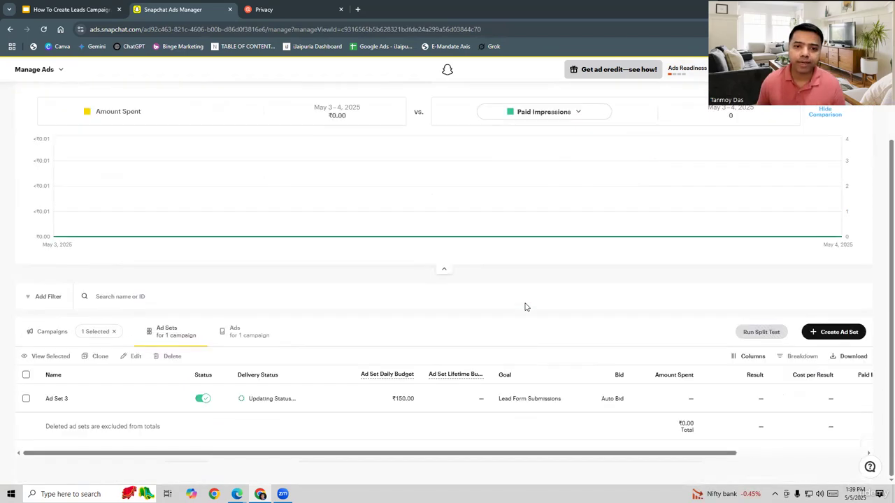
pyautogui.click(49, 339)
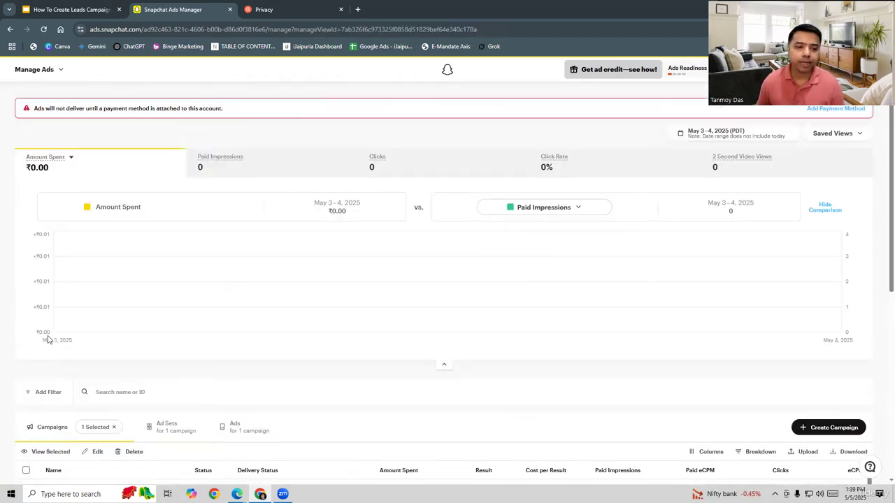
pyautogui.scroll(-3, 387, 340)
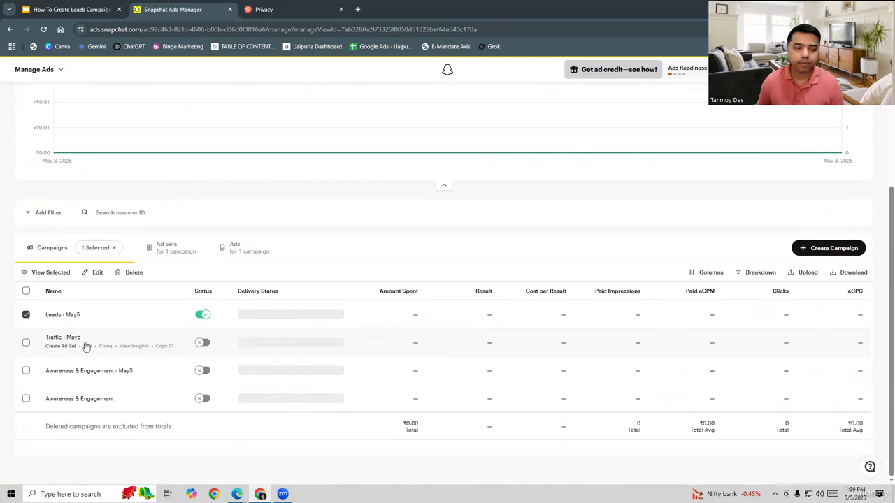